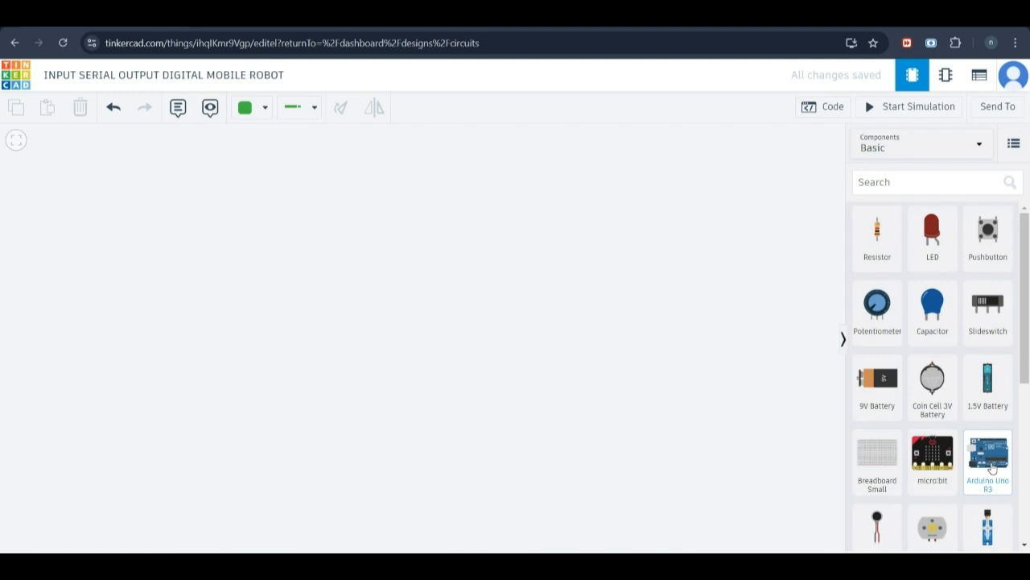
Place an Arduino Uno R3 on the workplane, rotated 90° clockwise so its USB cable points upward
drag(992, 467, 193, 278)
click(340, 110)
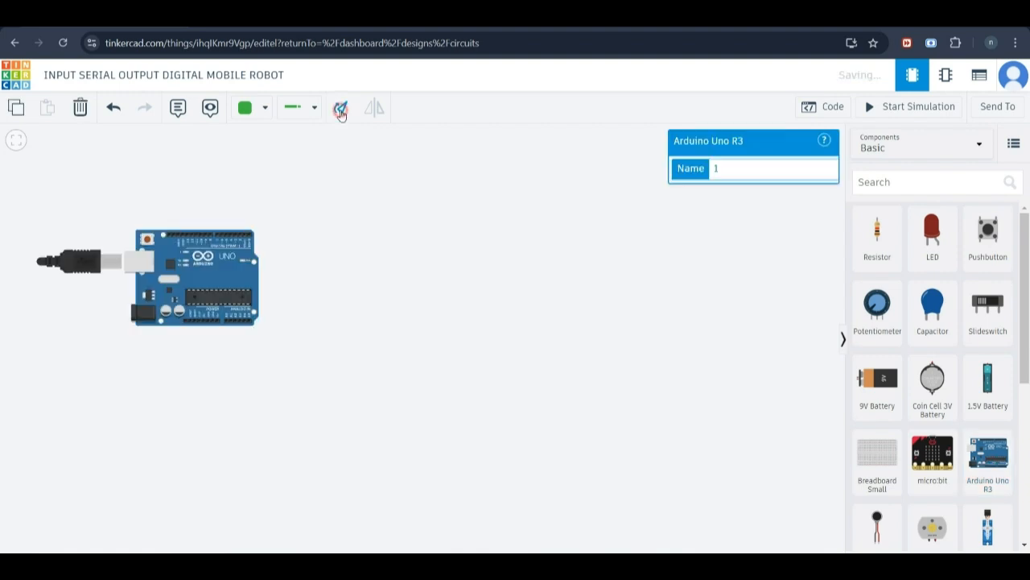
click(340, 110)
click(341, 110)
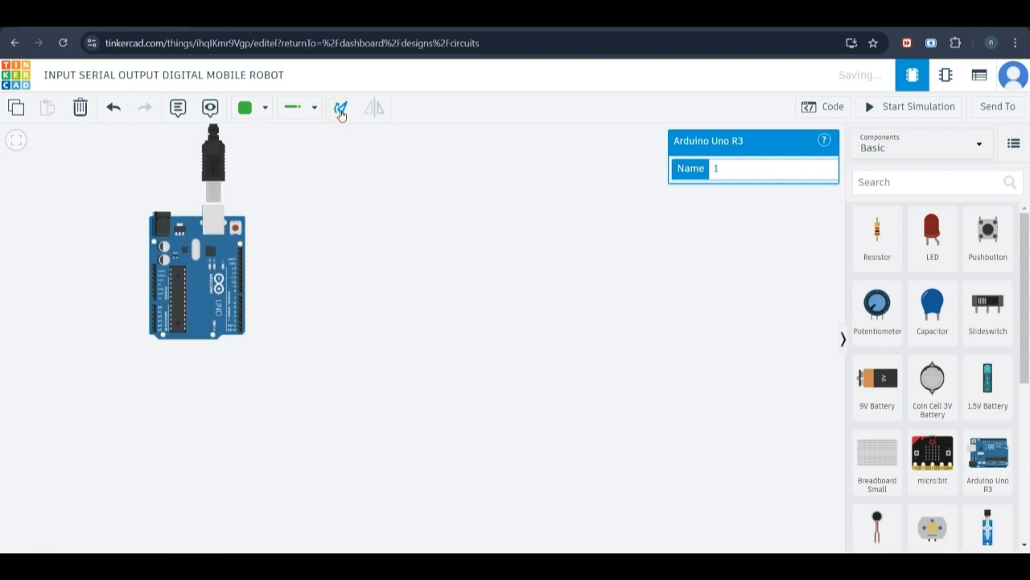
drag(211, 283, 168, 265)
click(874, 181)
text(IC)
key(Return)
click(661, 216)
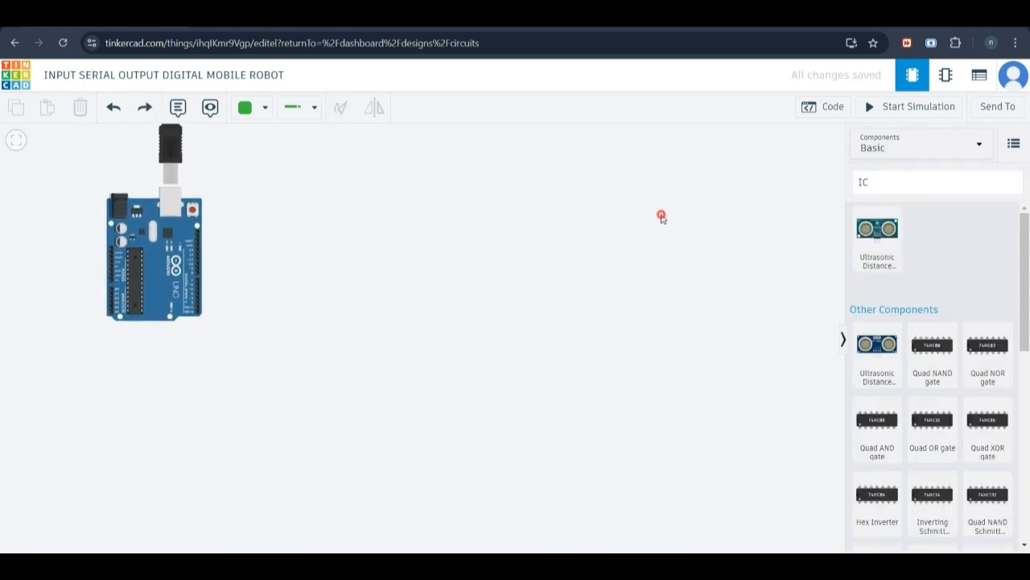
click(867, 182)
double_click(867, 182)
key(BackSpace)
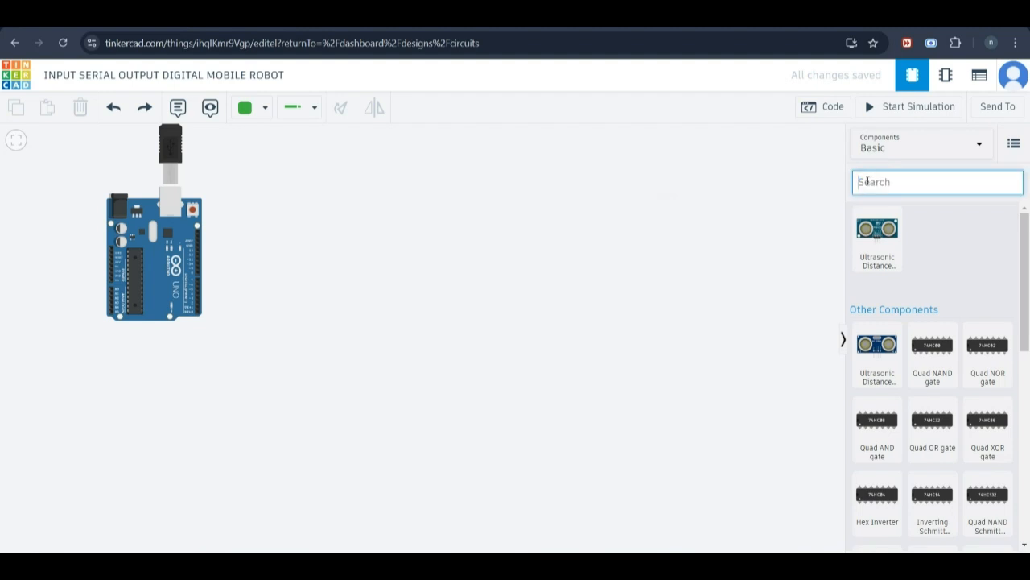
Find Breadboard Small in the component library and place it to the right of the Arduino, rotated 90° to stand upright
text(BRE)
click(886, 238)
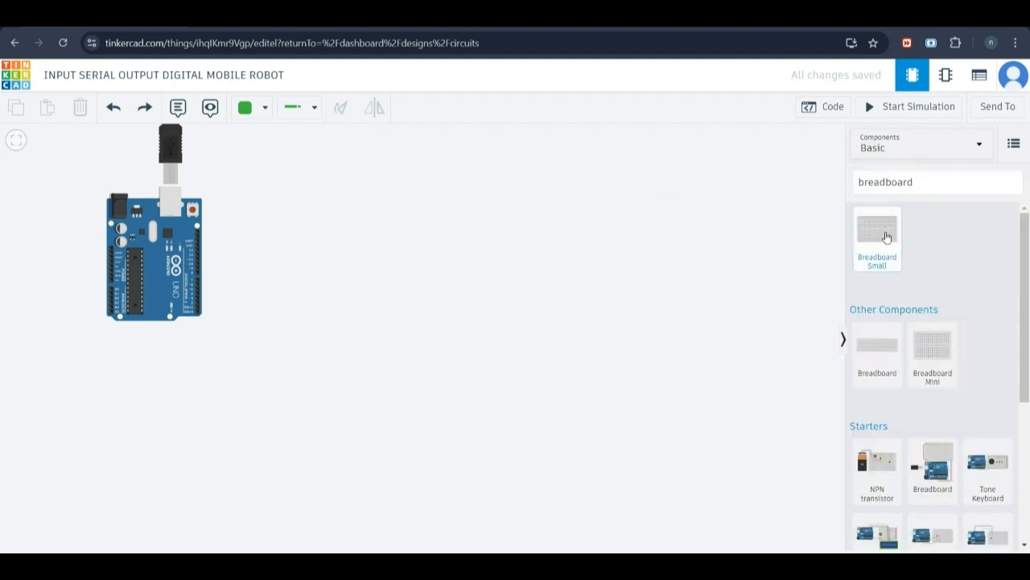
drag(885, 237, 322, 258)
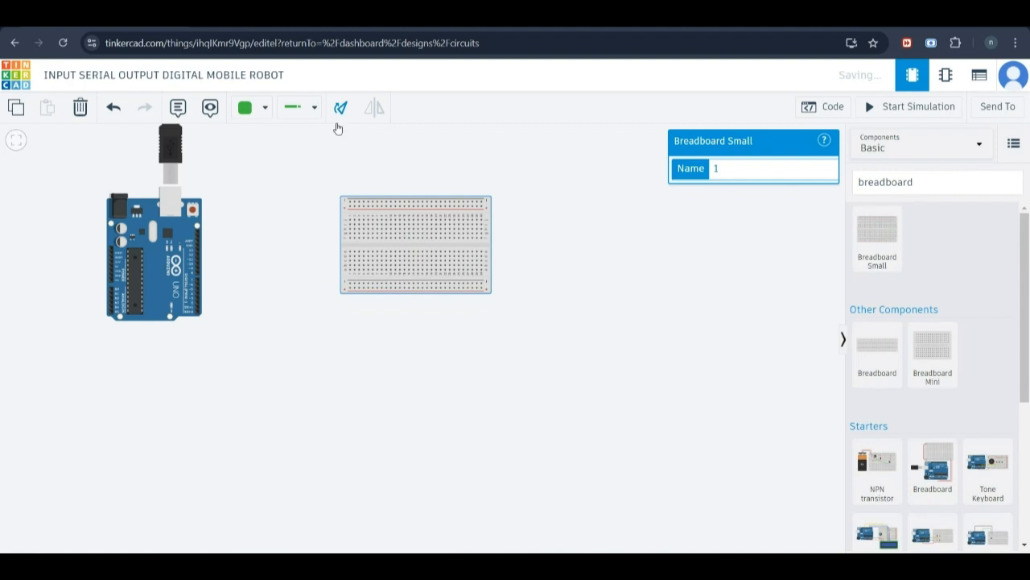
click(338, 121)
click(340, 124)
click(340, 125)
Search the components for L293 and place the H-bridge Motor Driver beside the breadboard, rotated upright with its notch at the top
double_click(859, 182)
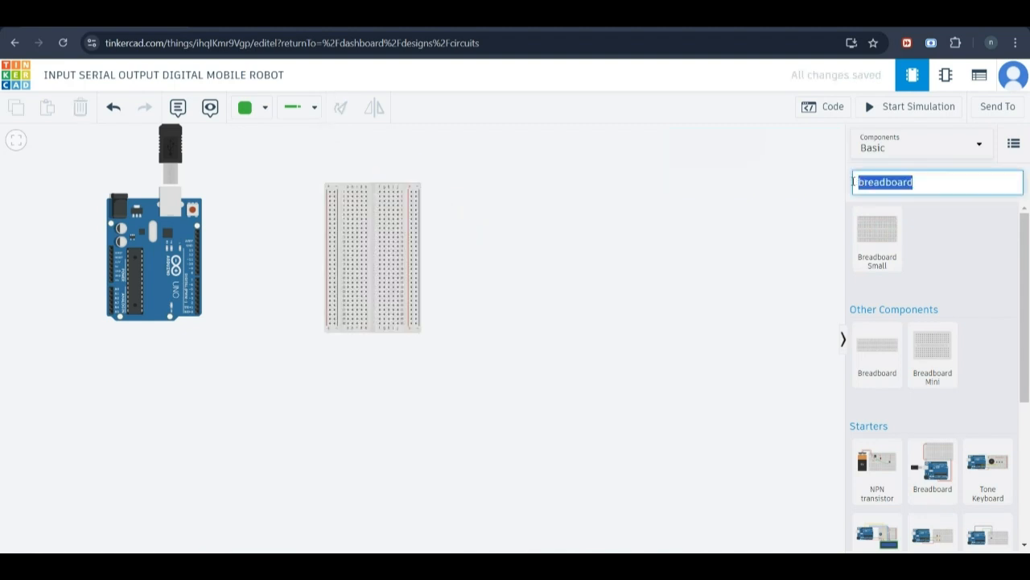
click(917, 184)
double_click(916, 186)
key(BackSpace)
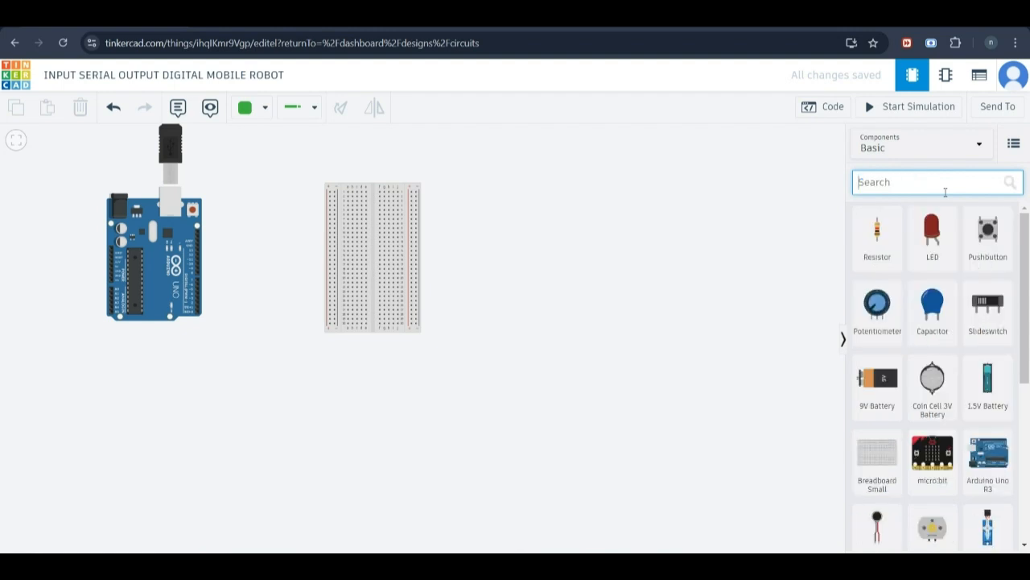
key(Caps_Lock)
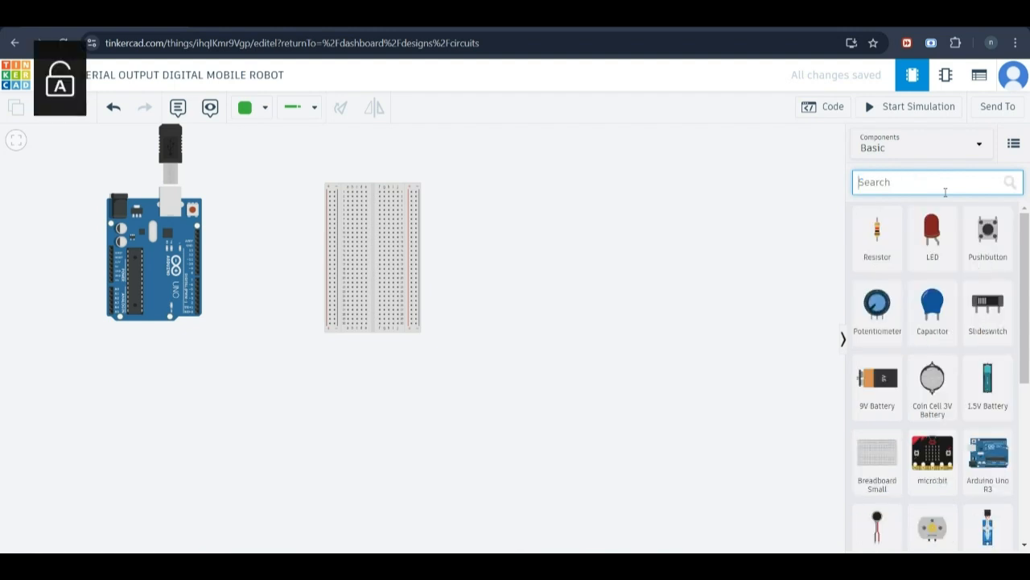
text(L)
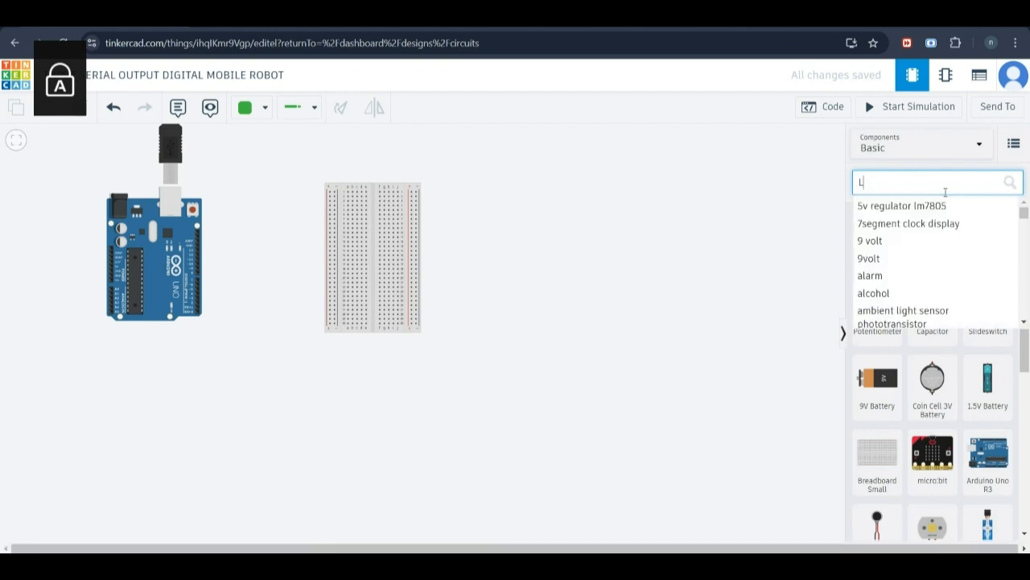
text(29)
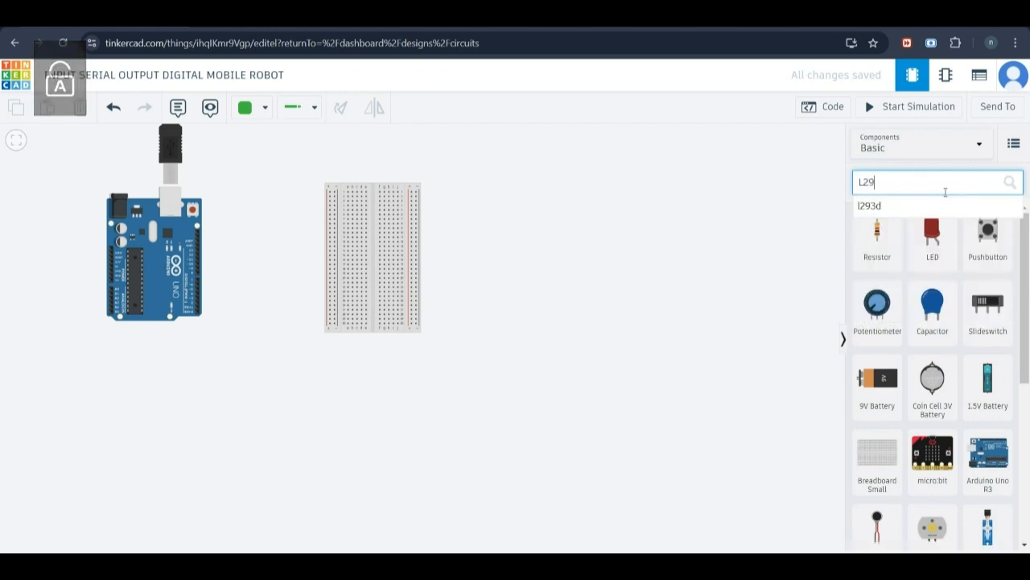
text(3)
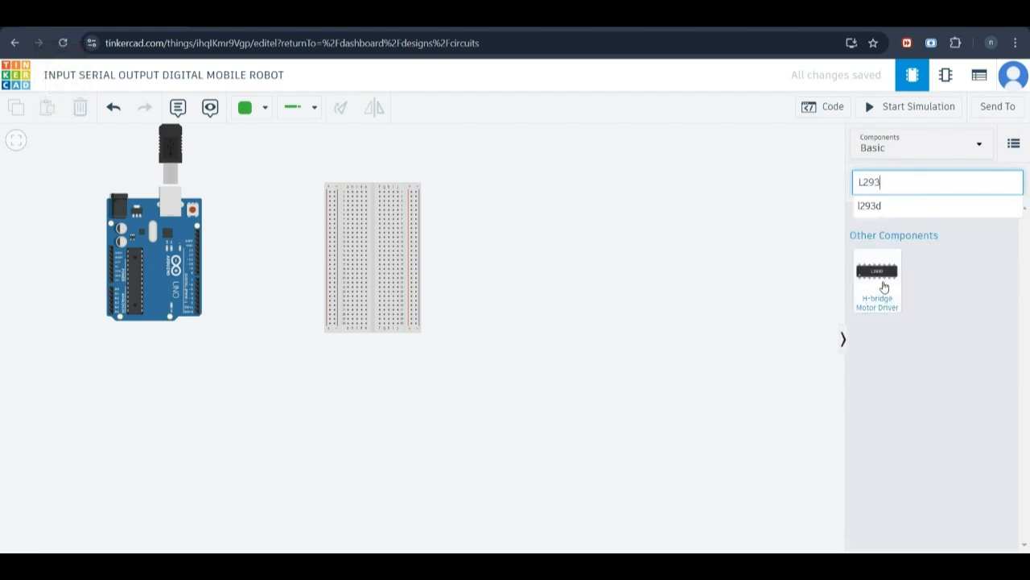
drag(884, 287, 491, 287)
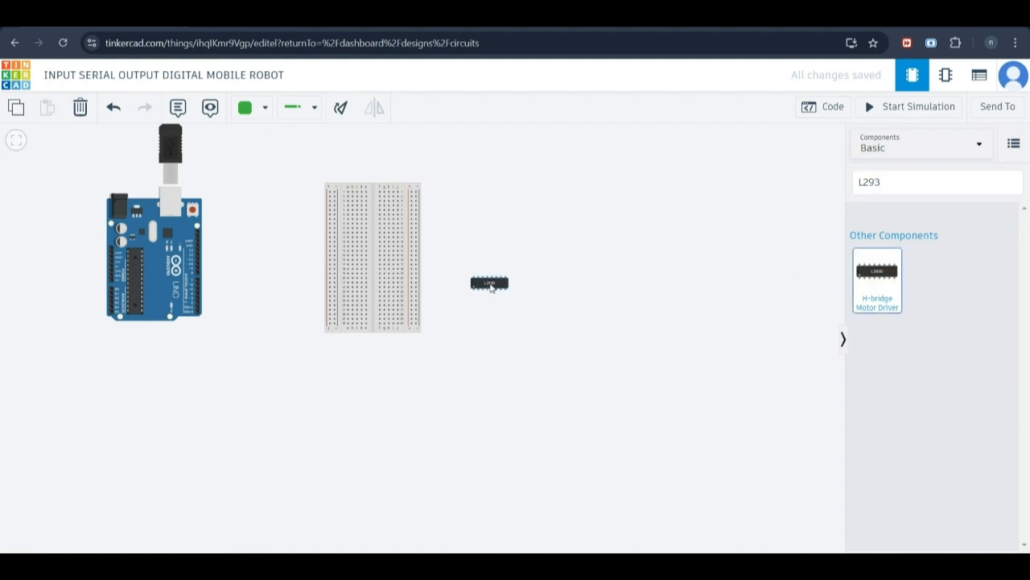
click(340, 107)
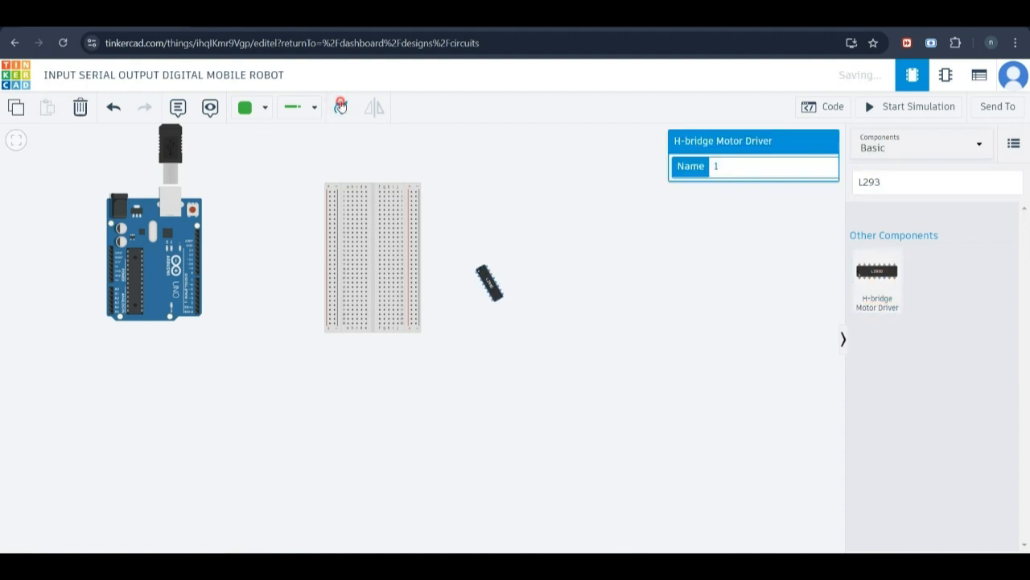
click(341, 107)
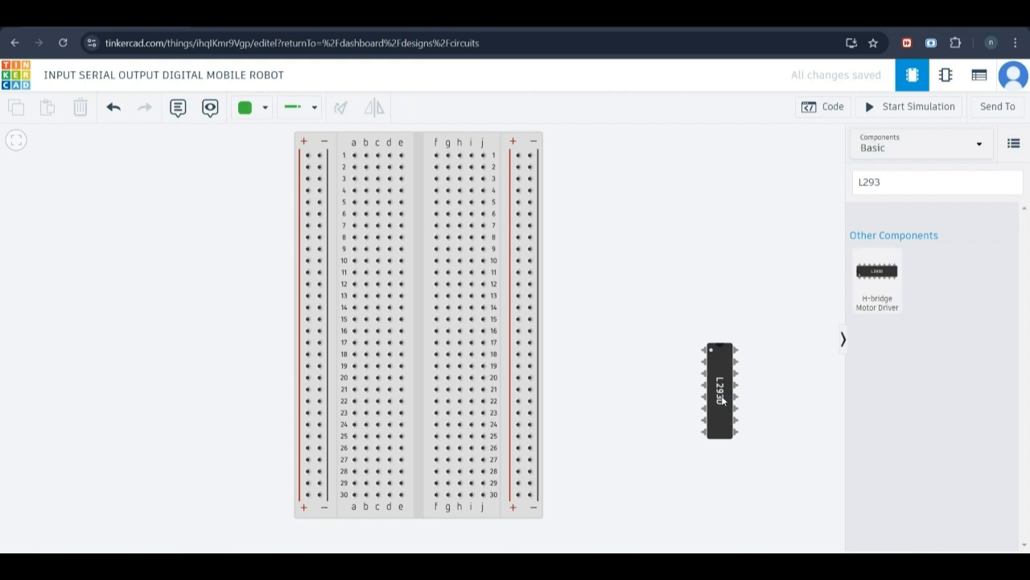
Seat the L293D motor driver across the breadboard's centre gap in rows 13 to 20, between columns e and f
drag(722, 400, 425, 339)
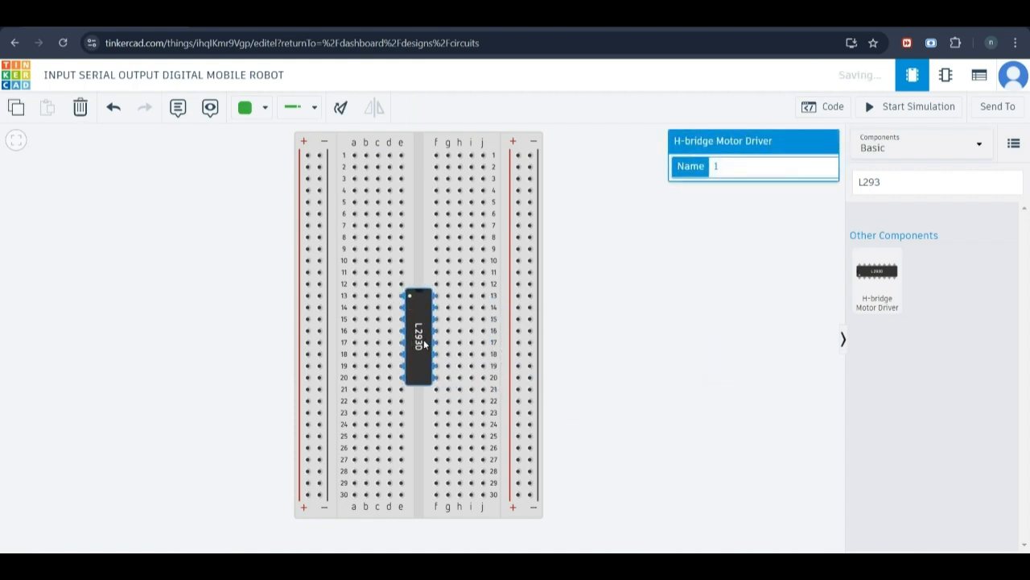
scroll(556, 386, down, 3)
click(749, 282)
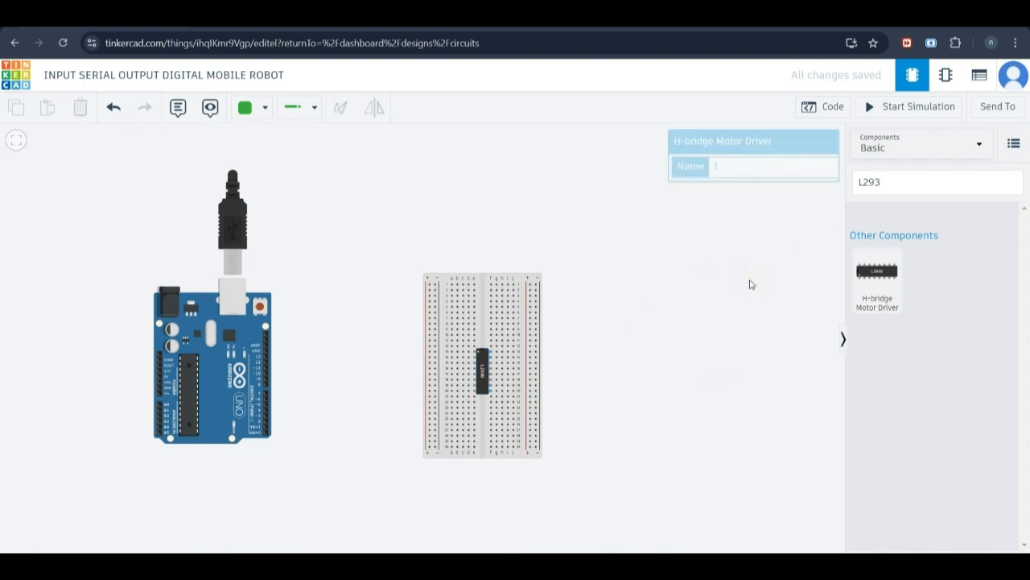
Clear the component search and add a DC motor to the right of the breadboard, rotated so its terminals face the board
click(906, 174)
drag(906, 174, 847, 184)
click(848, 184)
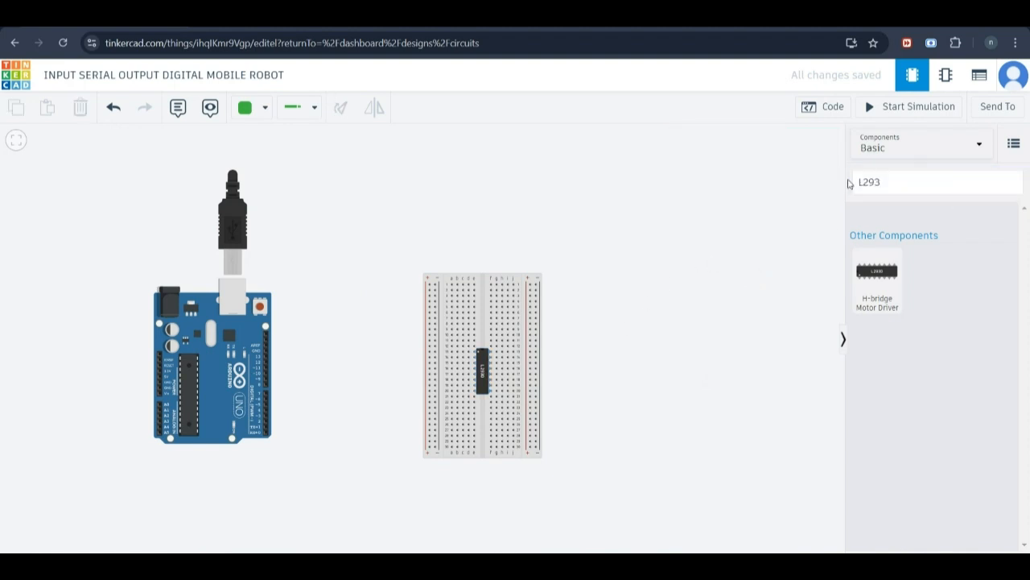
click(870, 183)
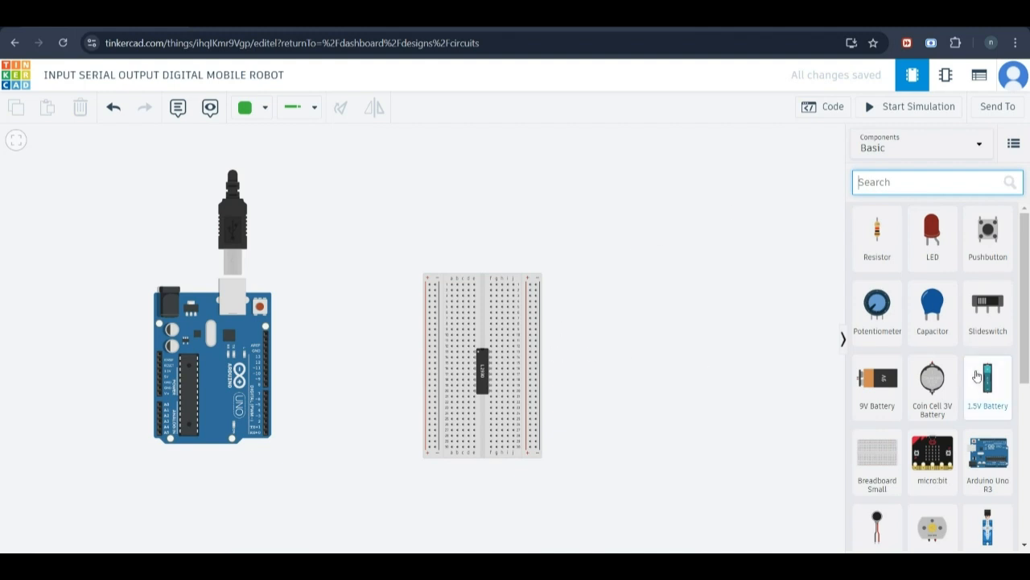
scroll(936, 447, down, 2)
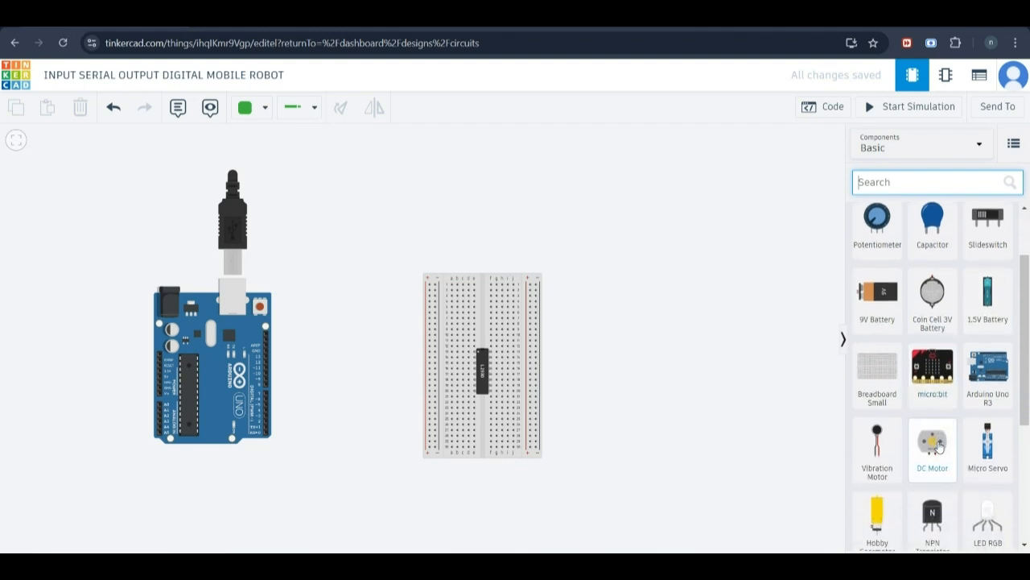
drag(936, 444, 493, 226)
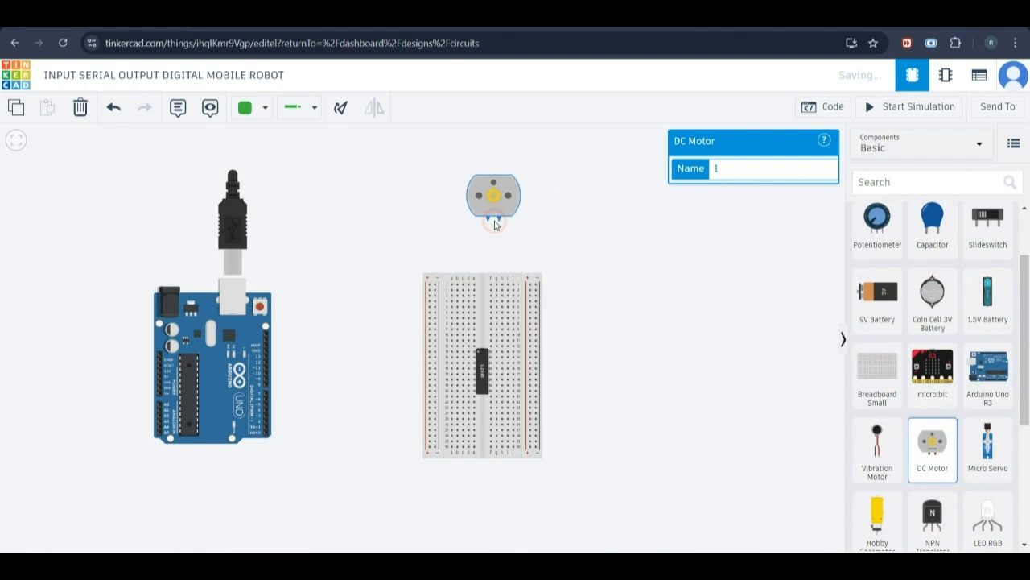
click(339, 107)
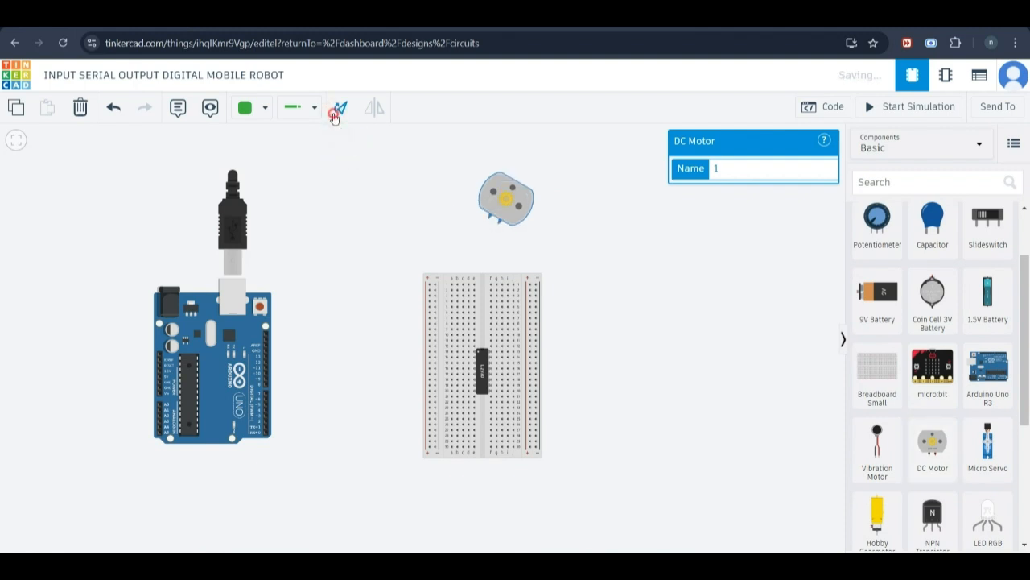
click(339, 108)
click(336, 117)
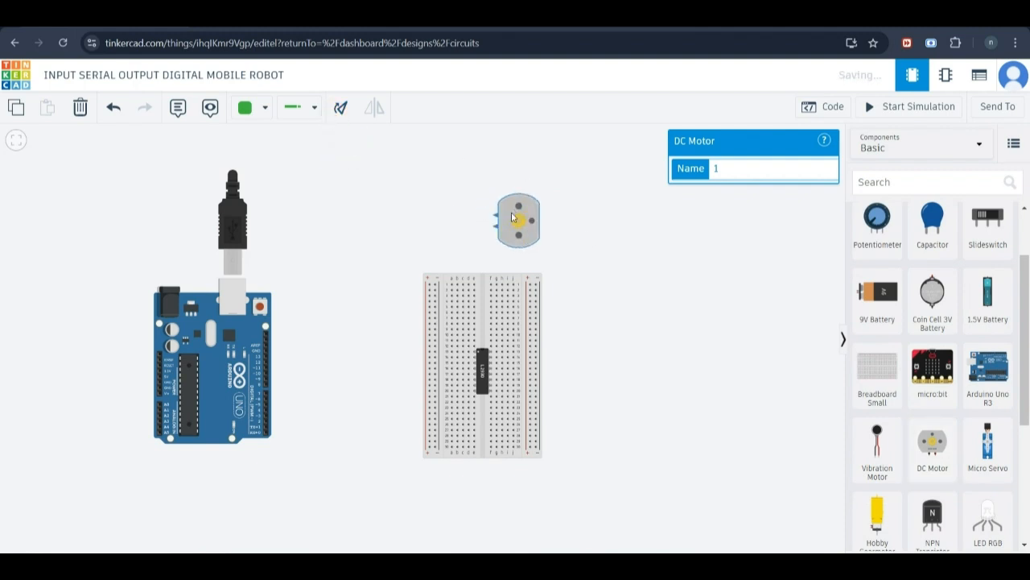
drag(517, 223, 599, 358)
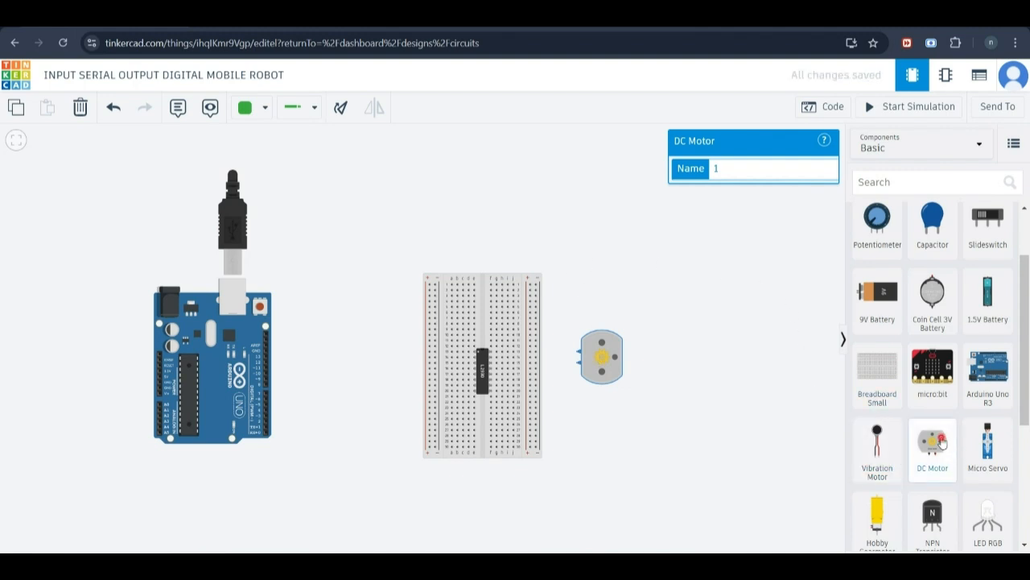
Add a second DC motor between the Arduino and the breadboard, rotated so its terminals face the breadboard
drag(942, 443, 439, 230)
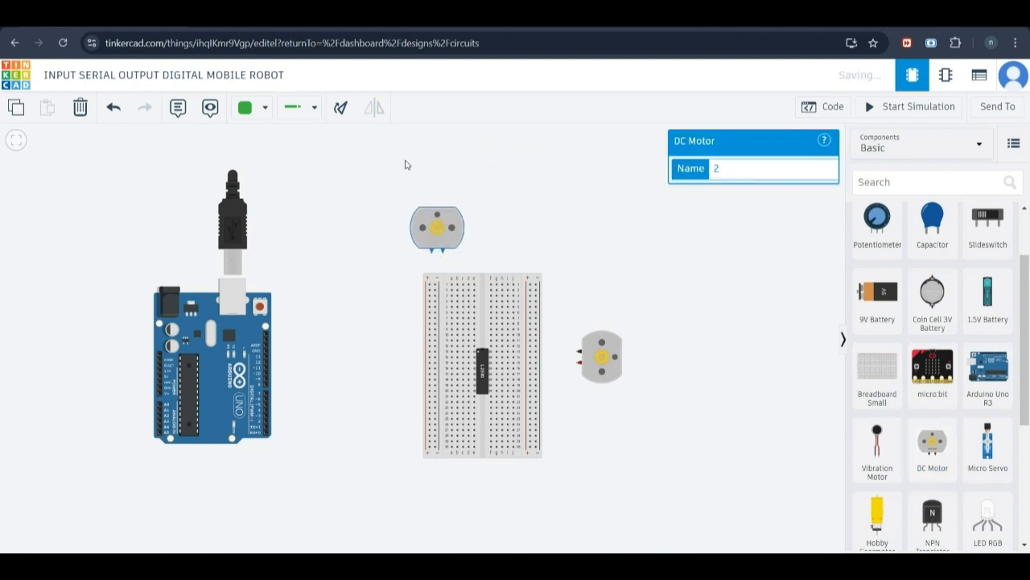
click(345, 111)
click(344, 110)
click(344, 110)
click(345, 110)
click(344, 110)
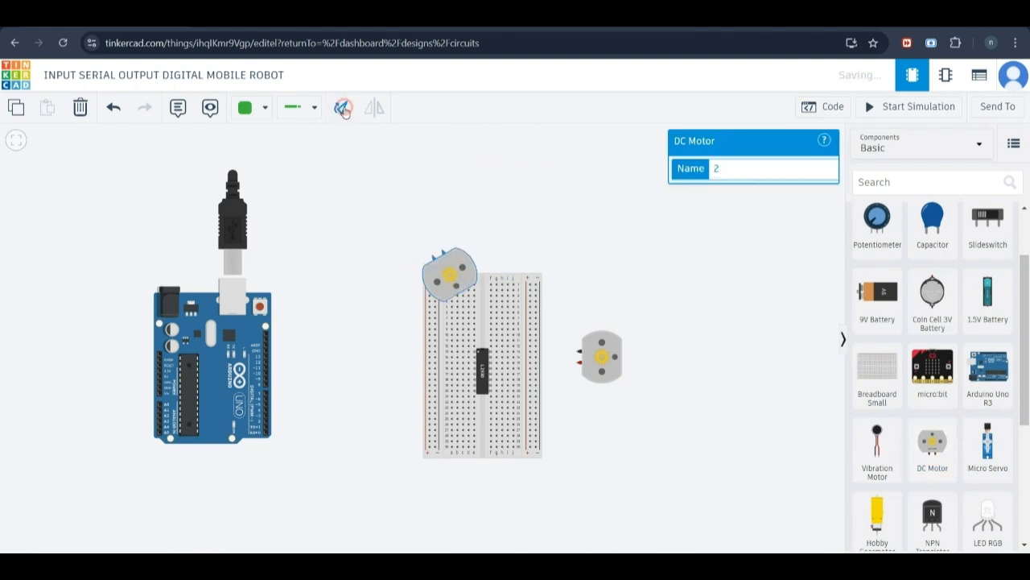
click(345, 110)
click(345, 110)
click(344, 111)
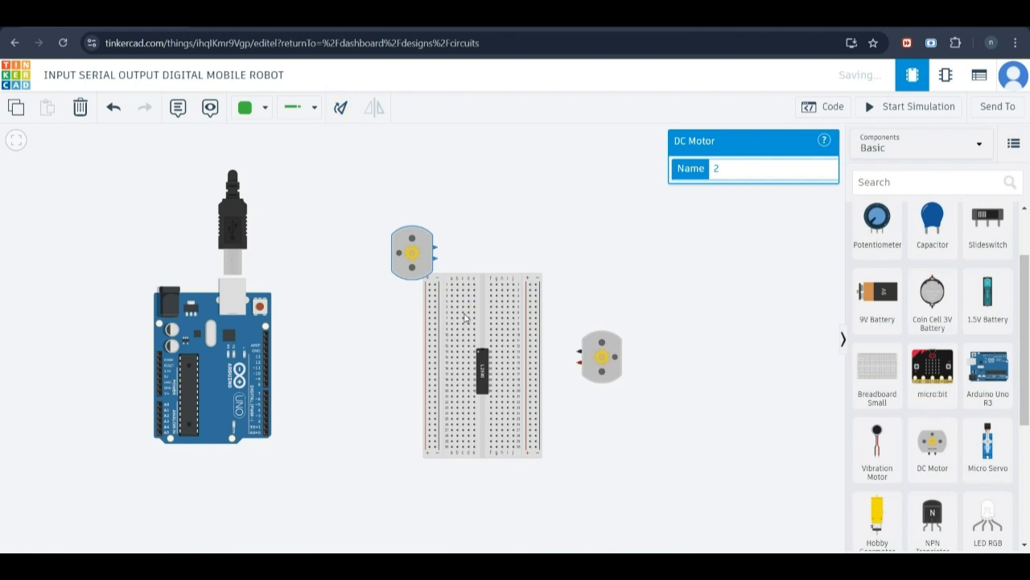
drag(403, 270, 363, 361)
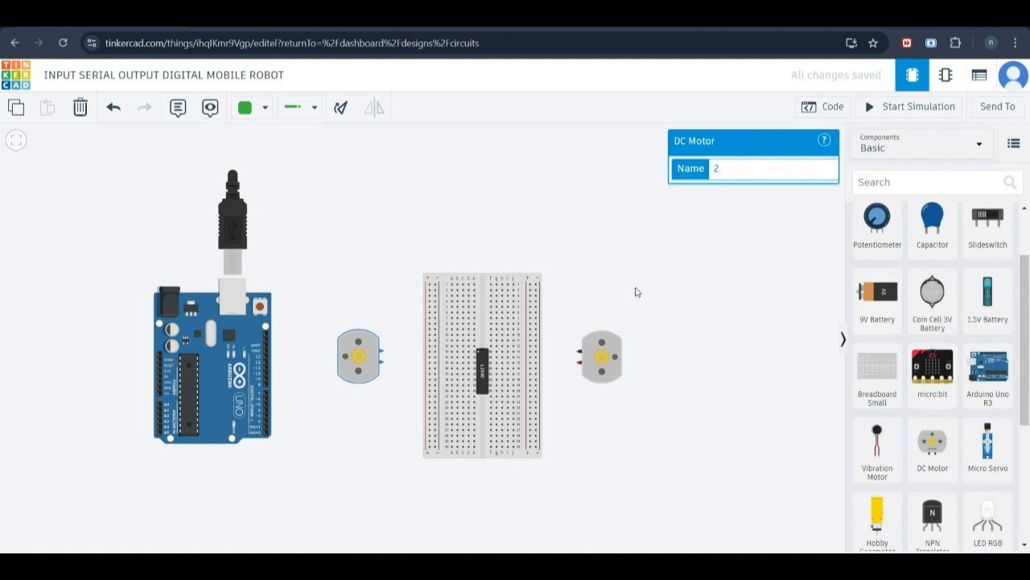
Place three 1.5V batteries side by side in a row below the breadboard
drag(635, 292, 638, 216)
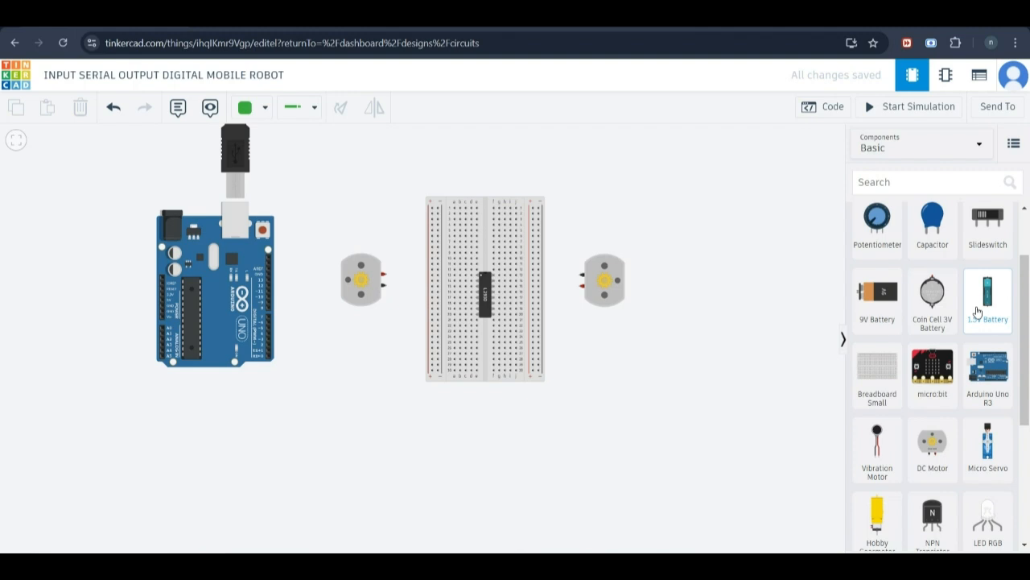
drag(978, 311, 424, 450)
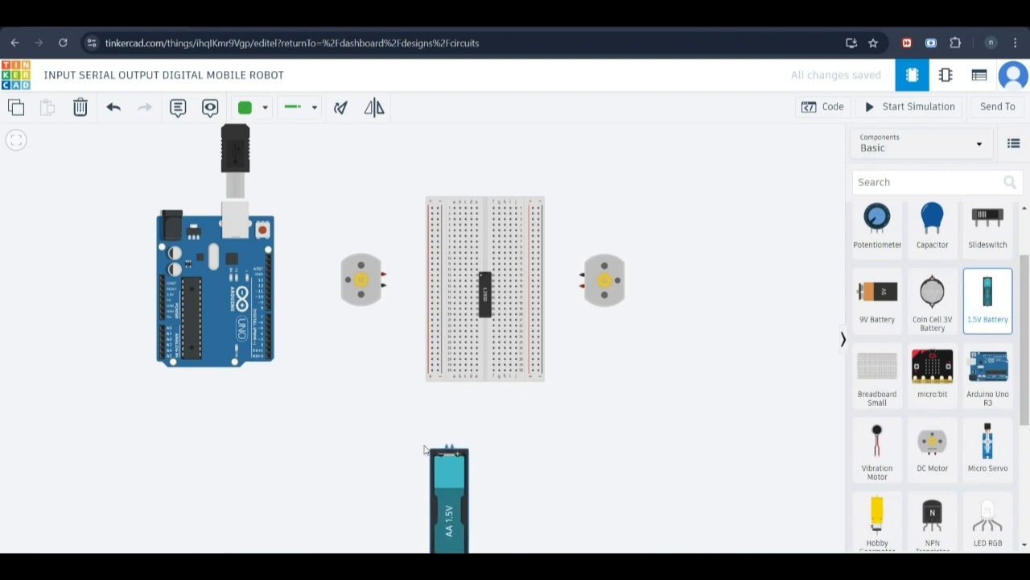
click(424, 452)
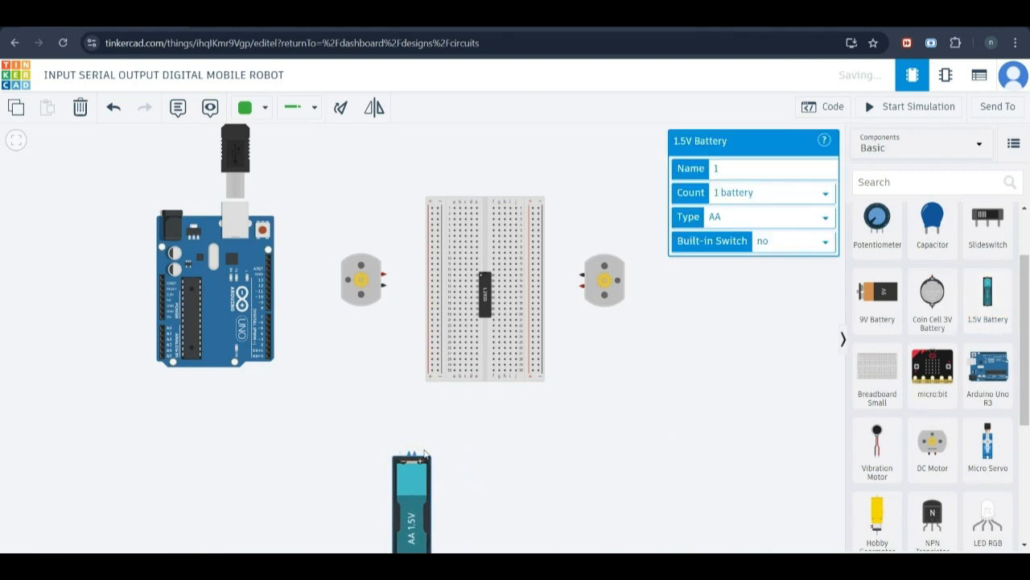
drag(987, 294, 528, 471)
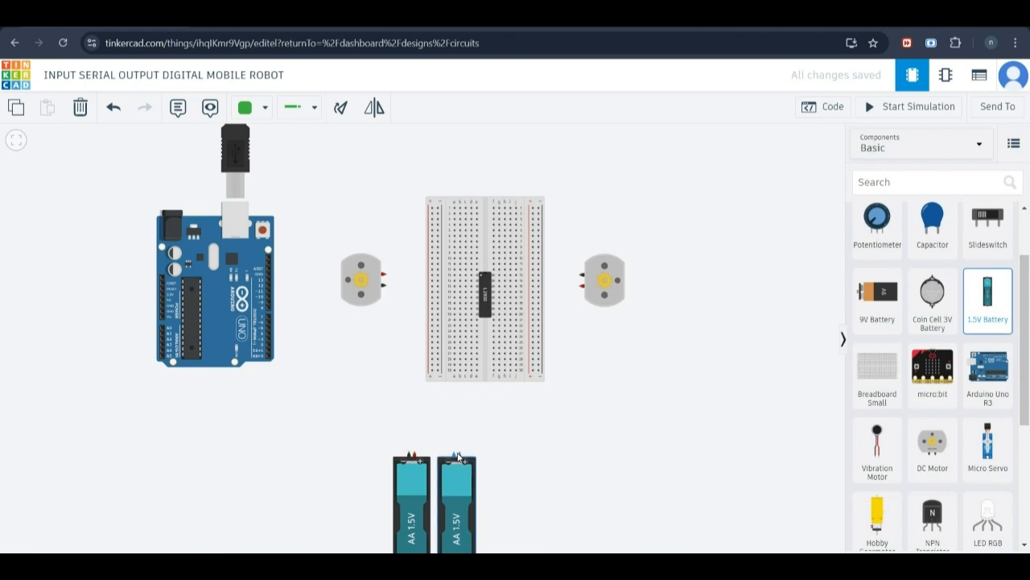
click(457, 455)
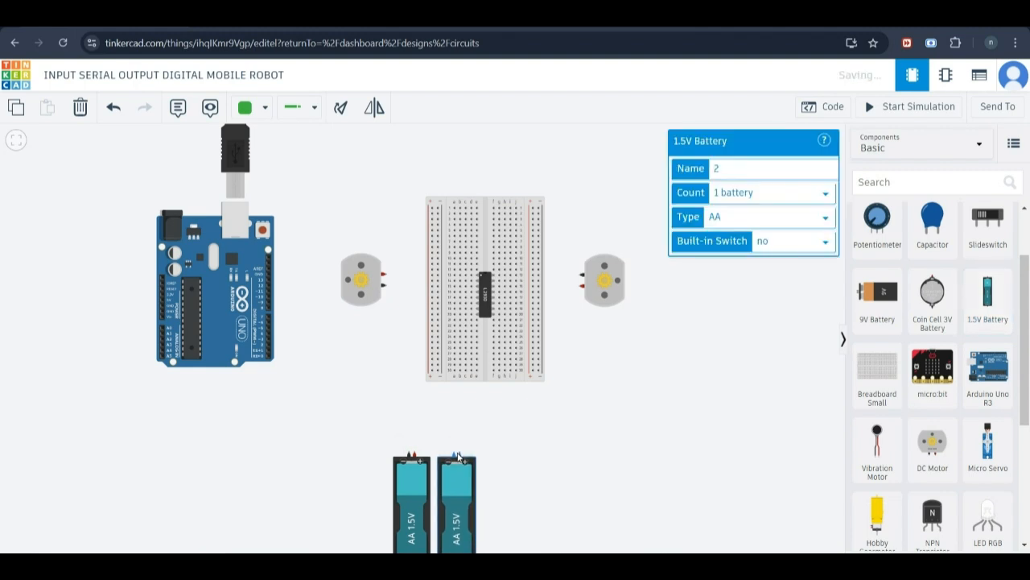
click(986, 291)
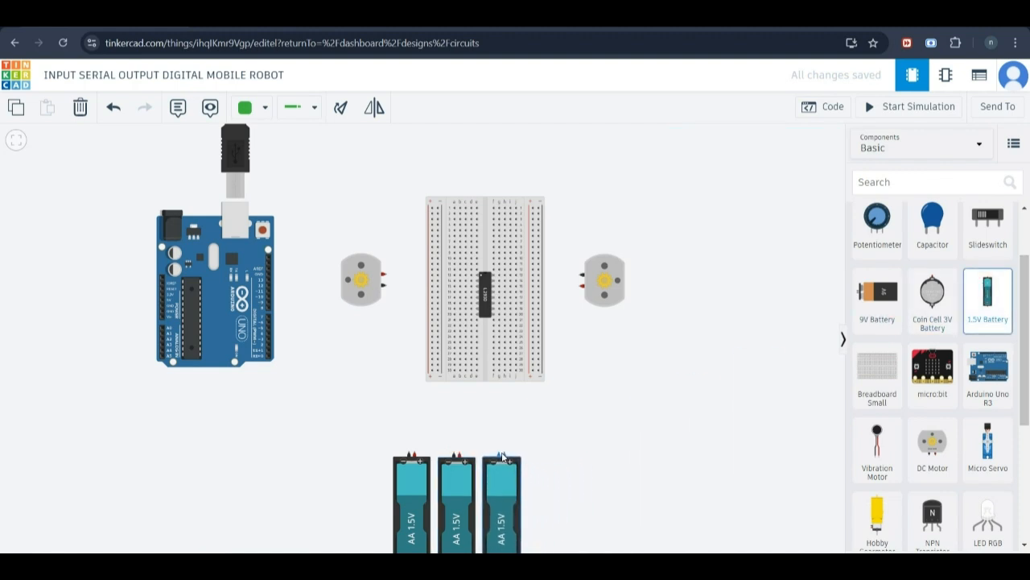
click(502, 456)
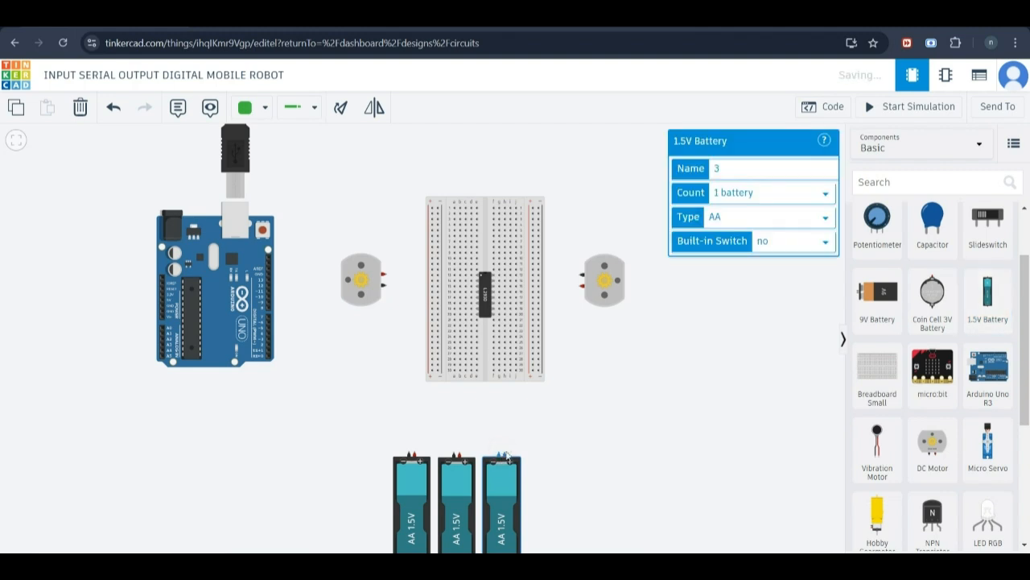
Place a fourth 1.5V battery at the end of the battery row below the breadboard
click(987, 305)
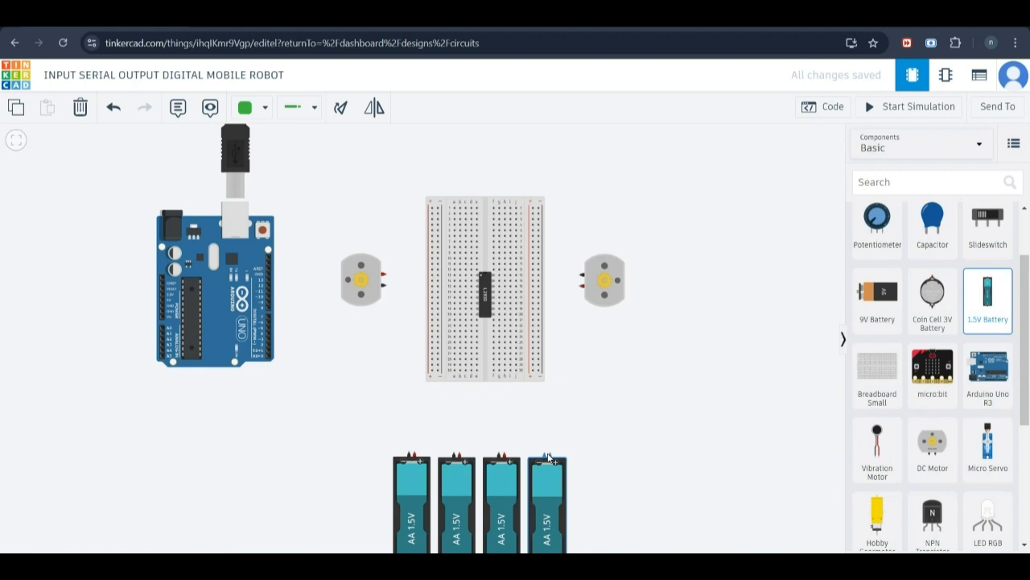
click(547, 457)
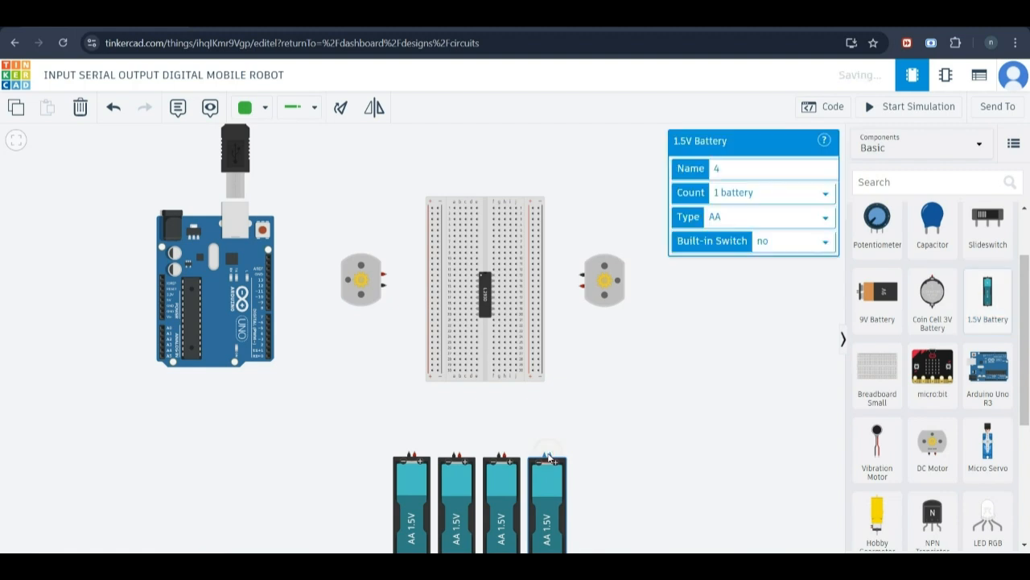
click(638, 445)
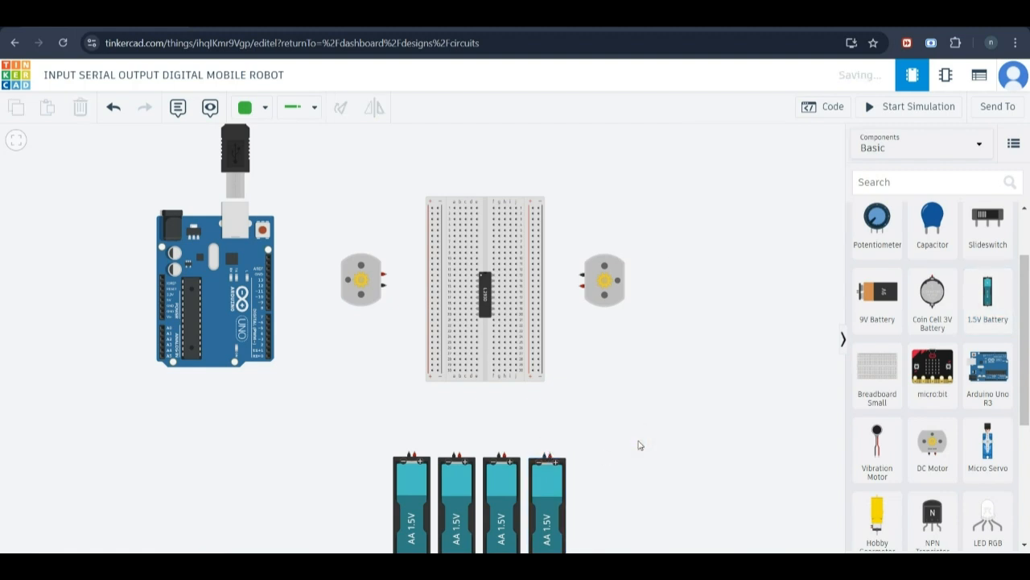
drag(602, 400, 579, 347)
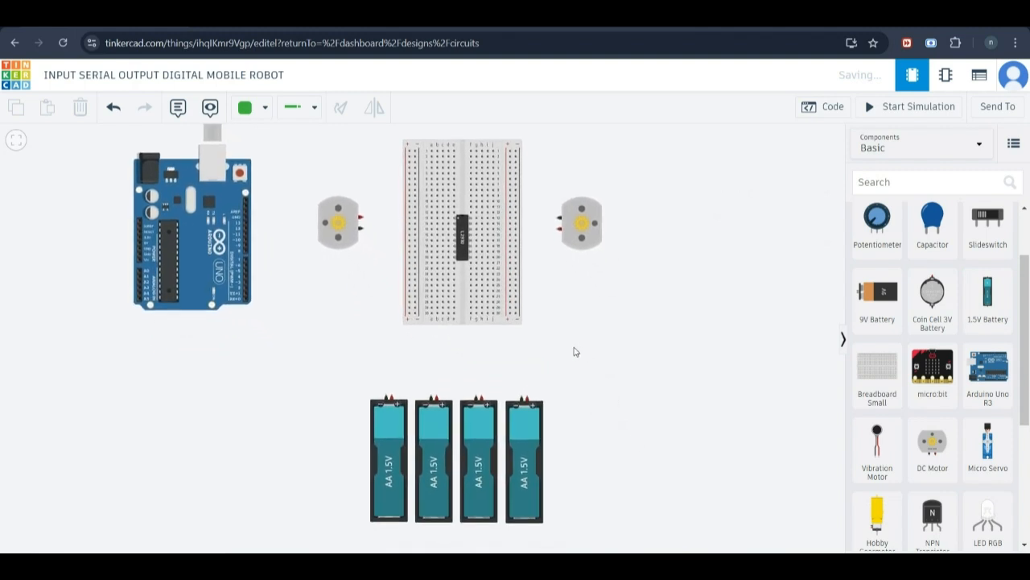
Wire the L293D's left-side ground pin rows 16 and 17, from column a, to the adjacent negative rail
click(455, 237)
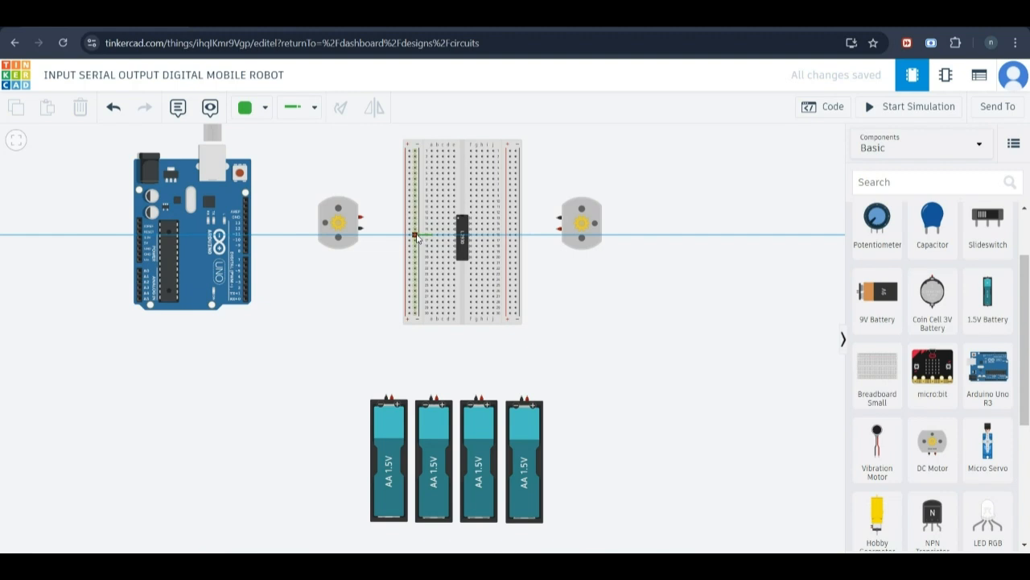
click(415, 235)
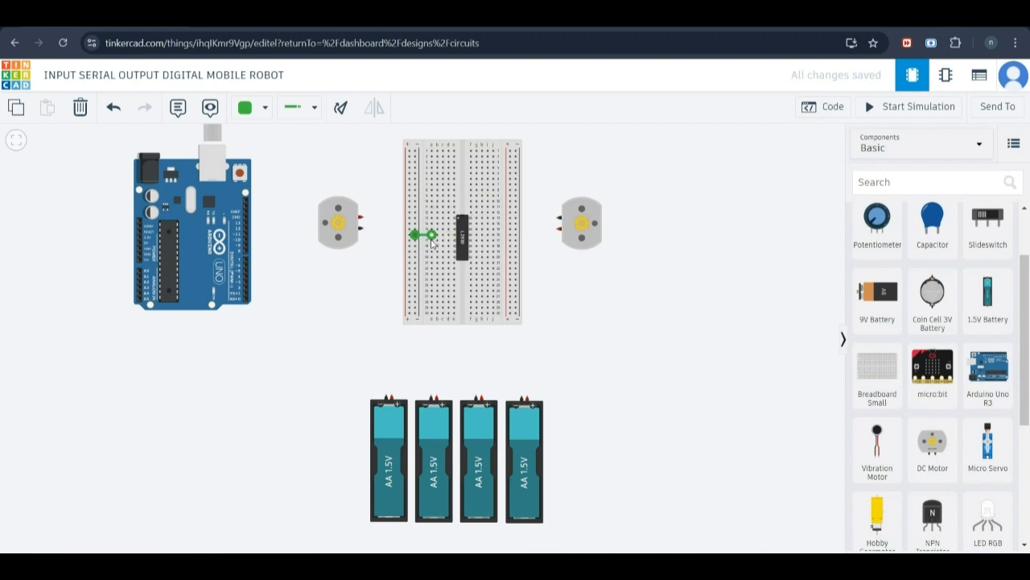
click(431, 241)
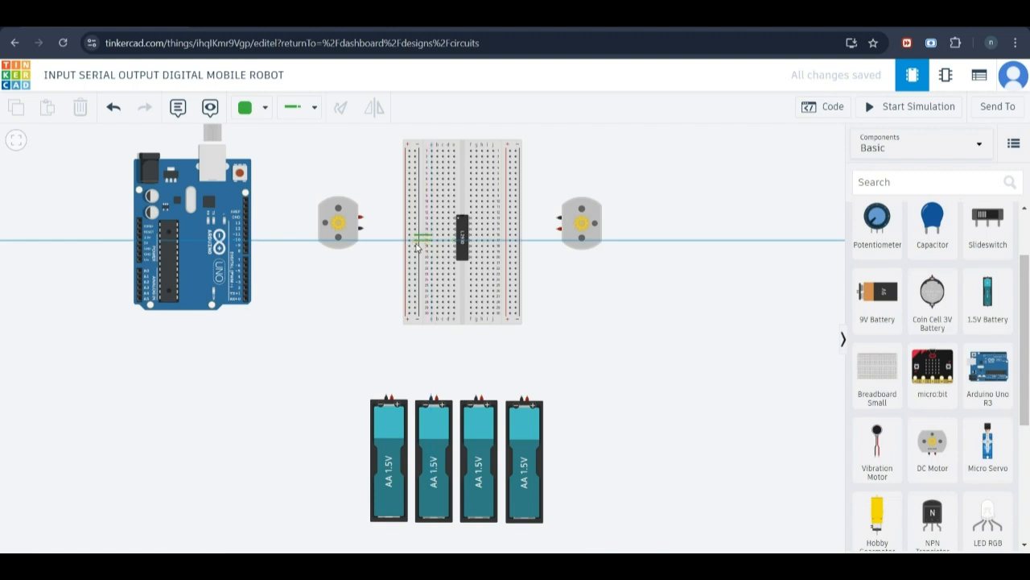
click(416, 242)
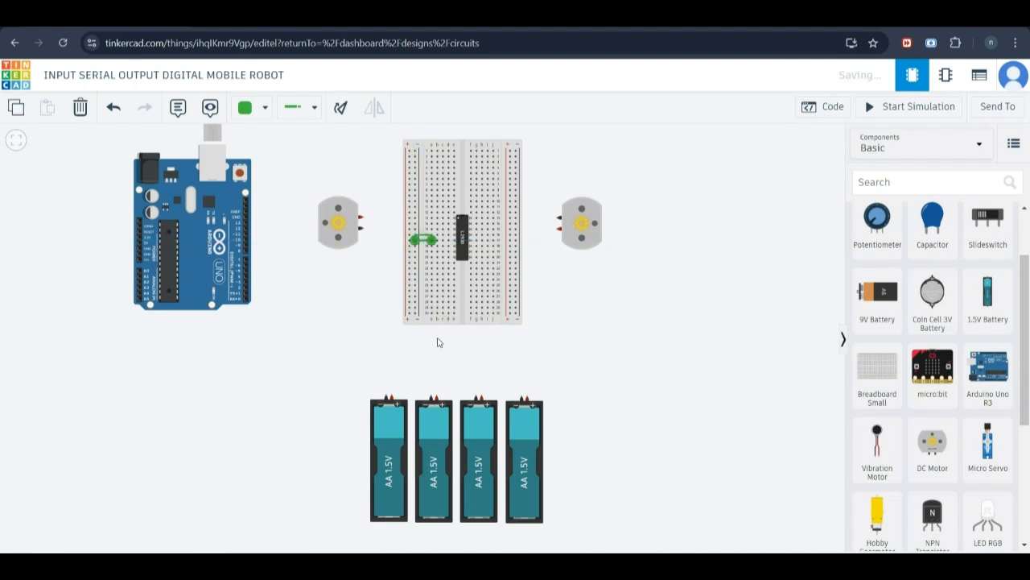
Colour both ground wires on the breadboard's left side black
click(265, 111)
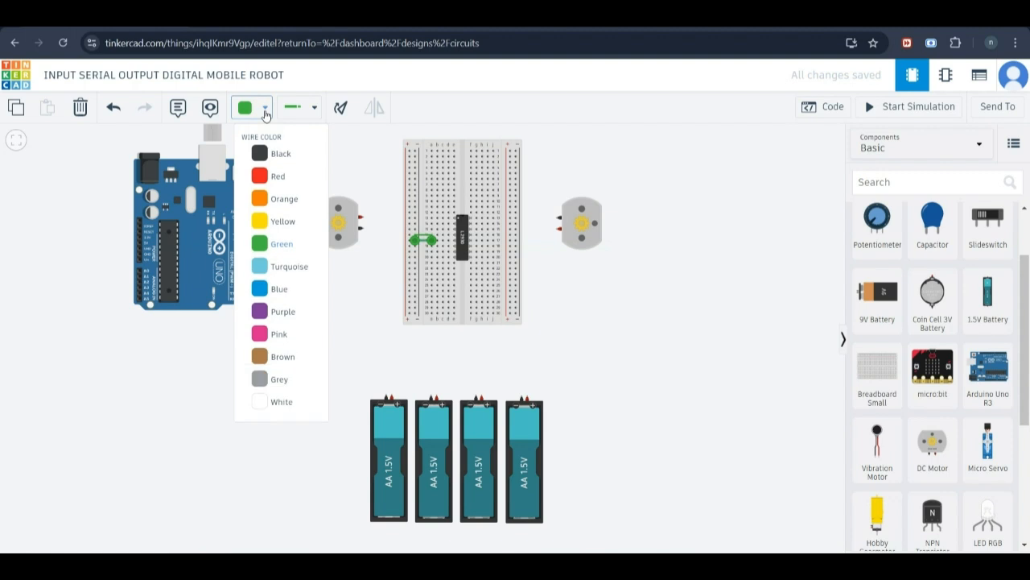
click(281, 152)
click(261, 113)
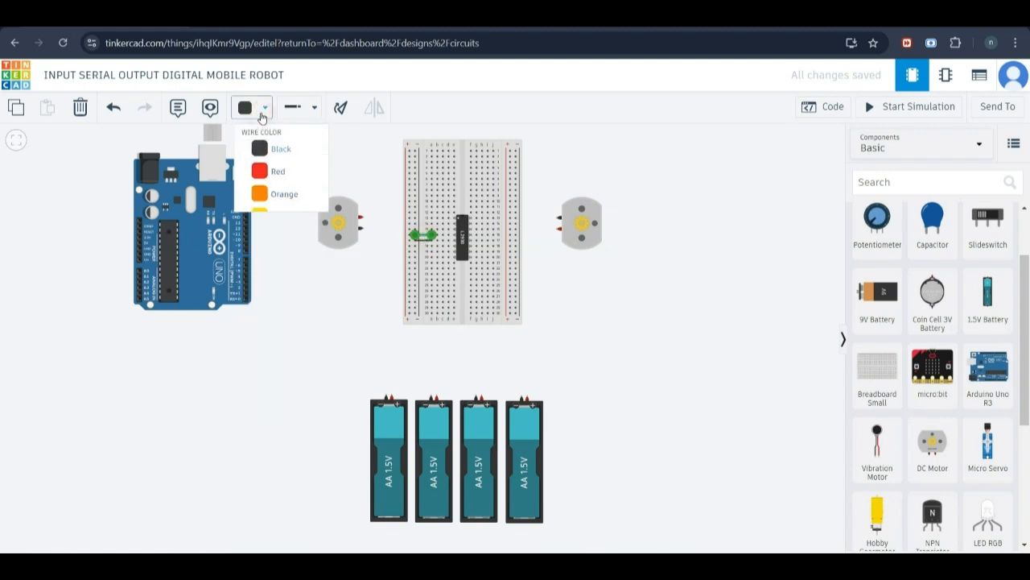
click(278, 152)
click(391, 279)
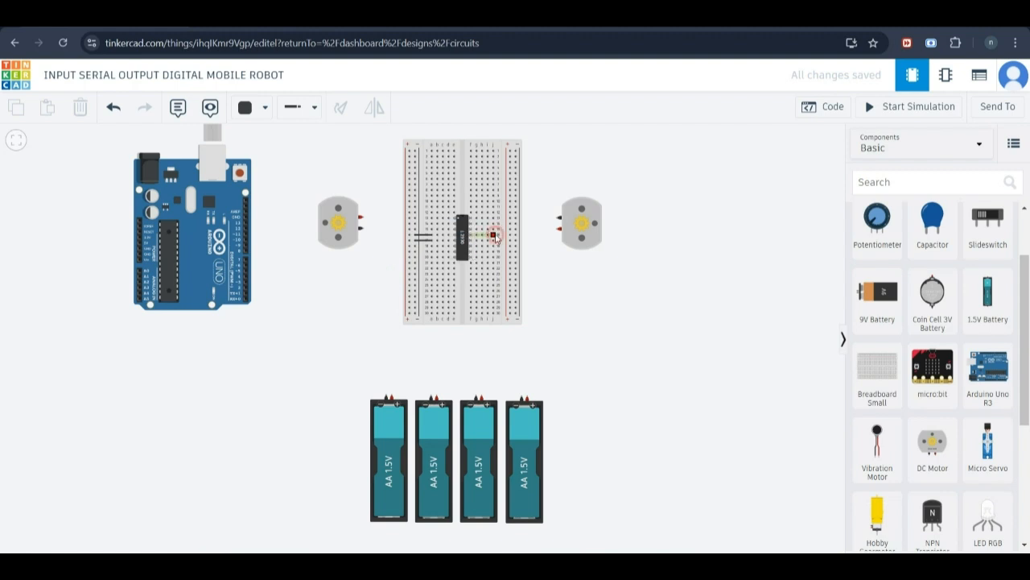
Connect rows 16 and 17 of column j to the breadboard's right negative rail with two black wires
click(494, 235)
click(511, 235)
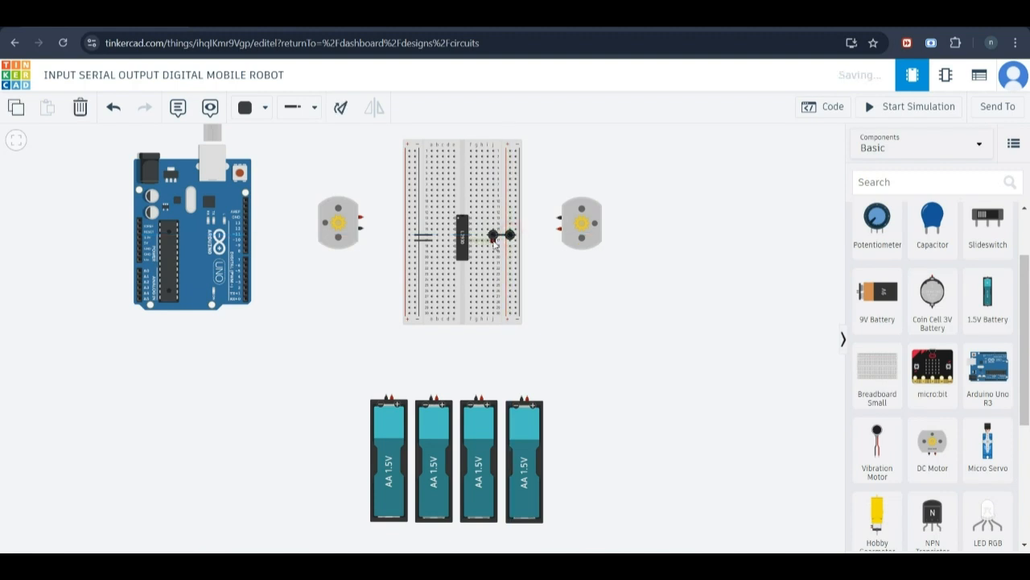
click(493, 240)
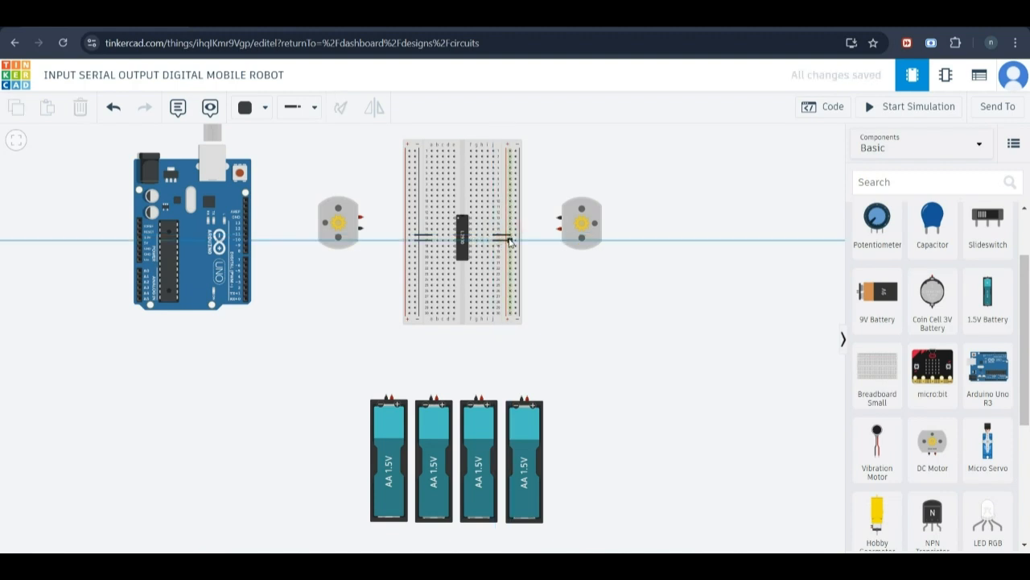
click(509, 242)
click(552, 276)
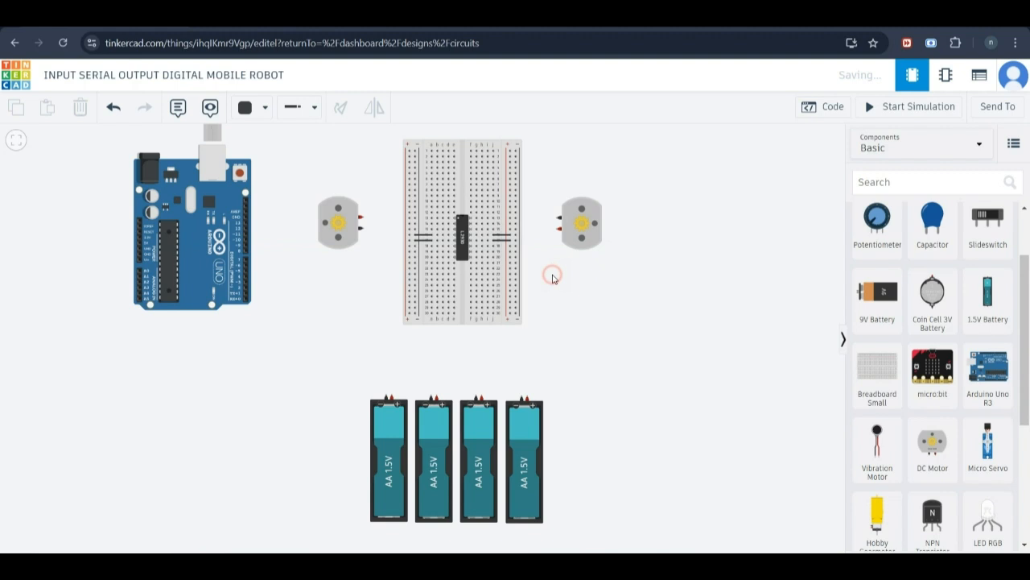
click(502, 236)
drag(501, 235, 516, 238)
click(548, 254)
Run red wires from the L293D's row 20 in column e and row 13 in column j to their nearest positive rails
click(455, 258)
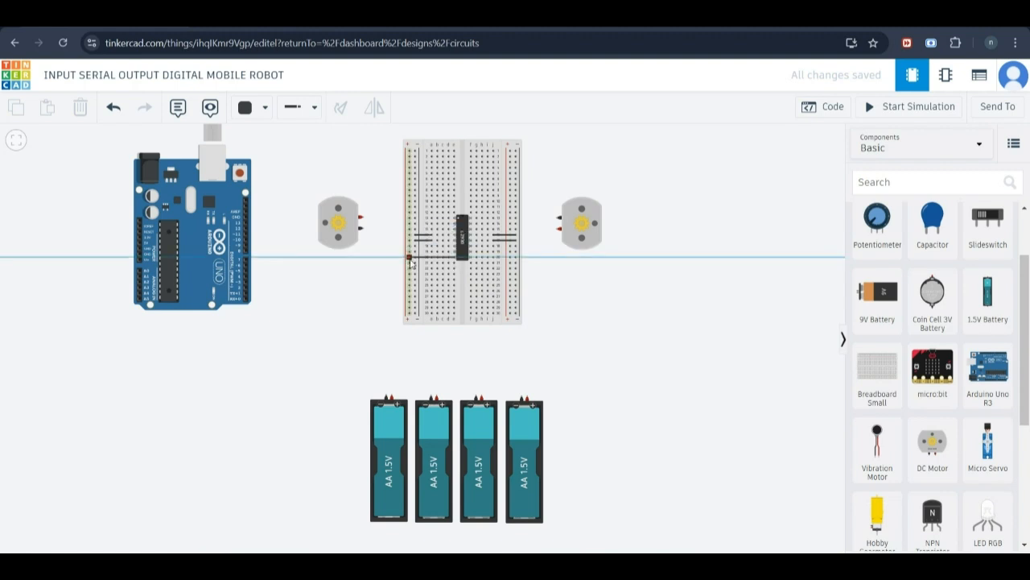
click(410, 259)
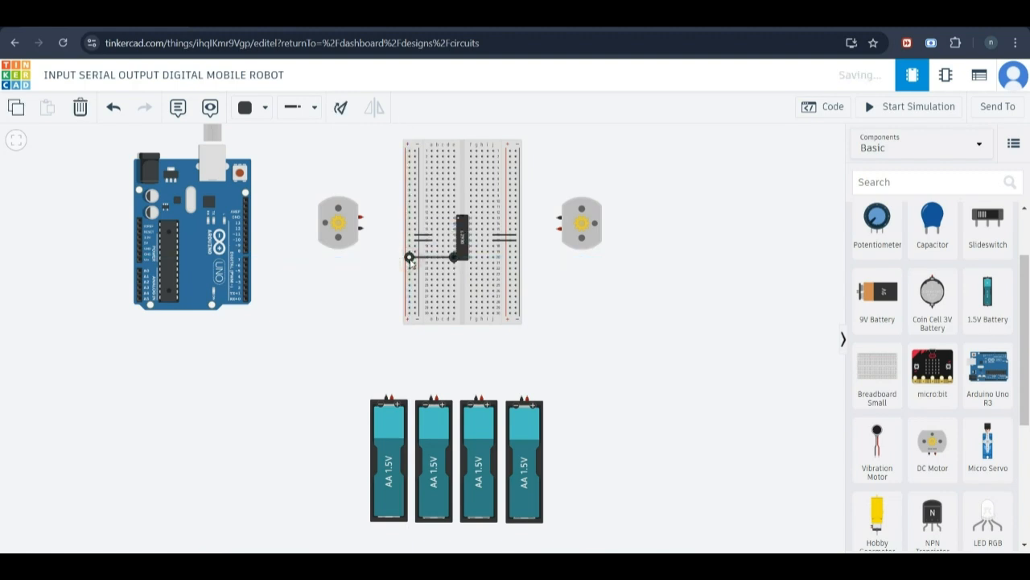
key(2)
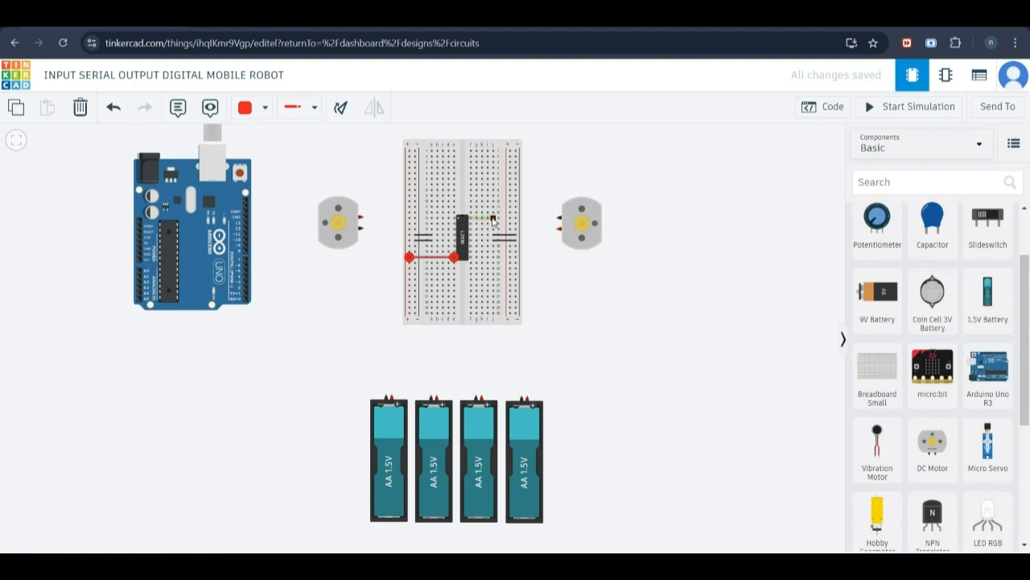
click(494, 219)
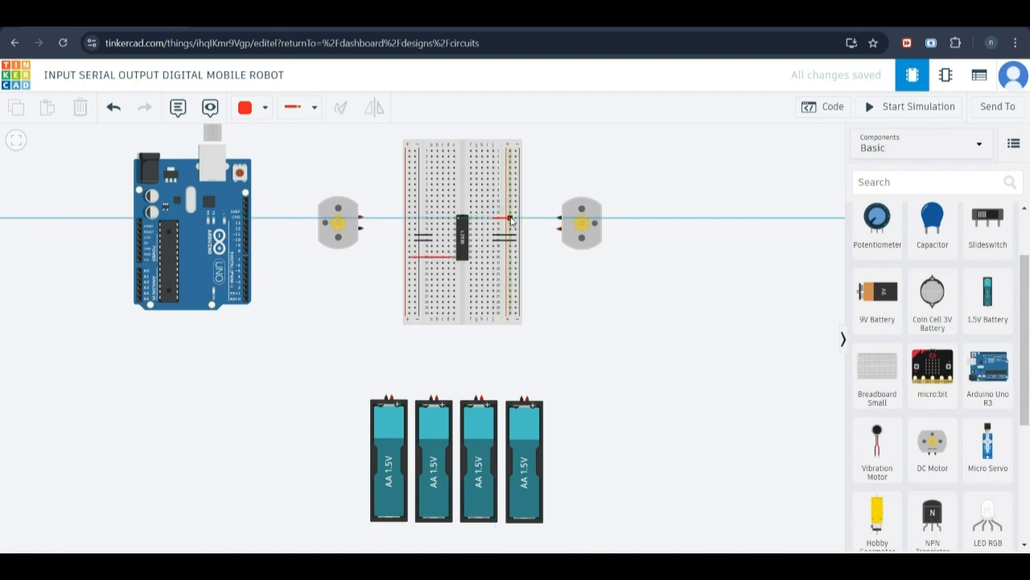
click(511, 218)
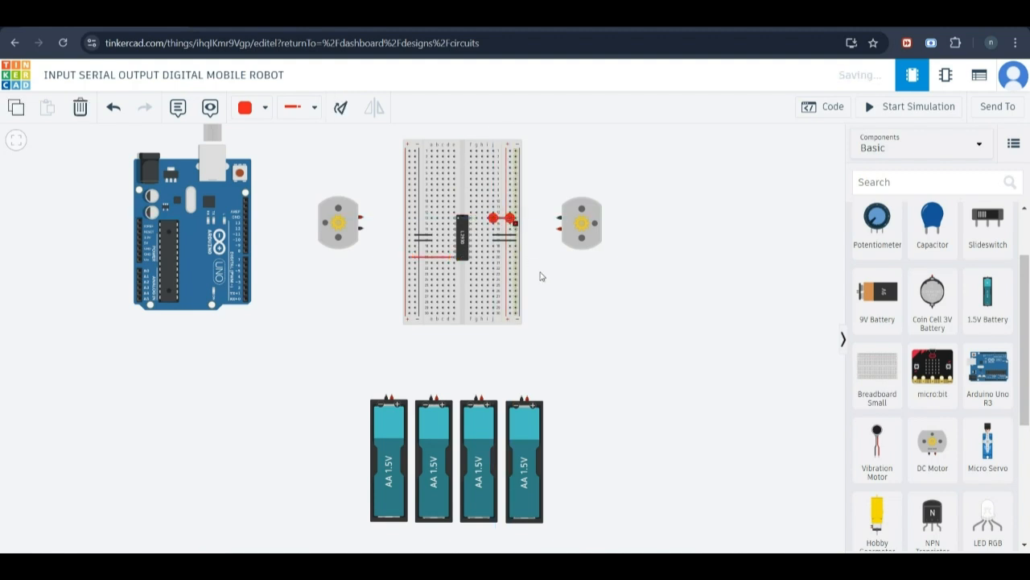
Join the two positive rails with a red wire and the two negative rails with a black wire near the breadboard's lower end
click(409, 310)
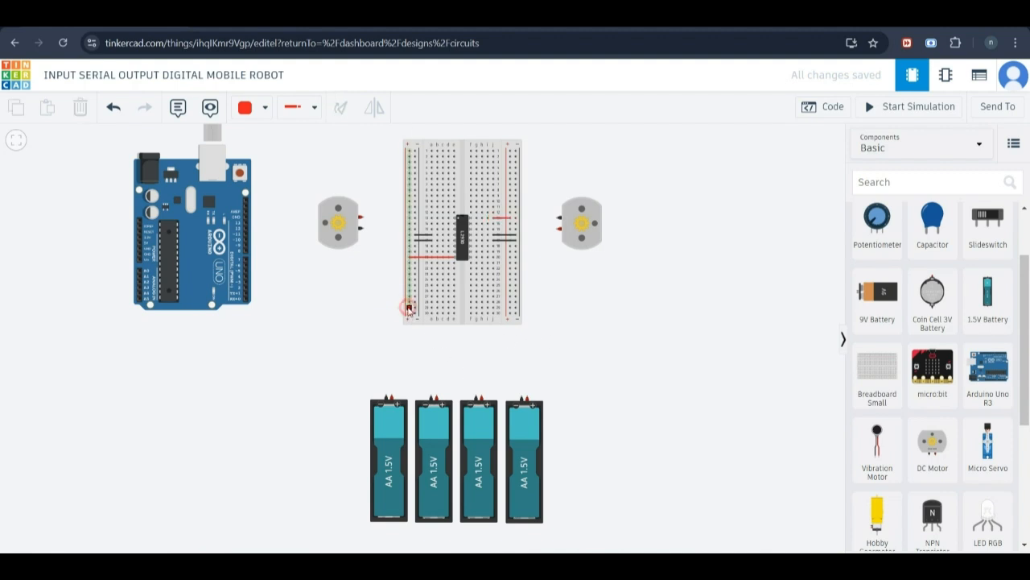
click(510, 308)
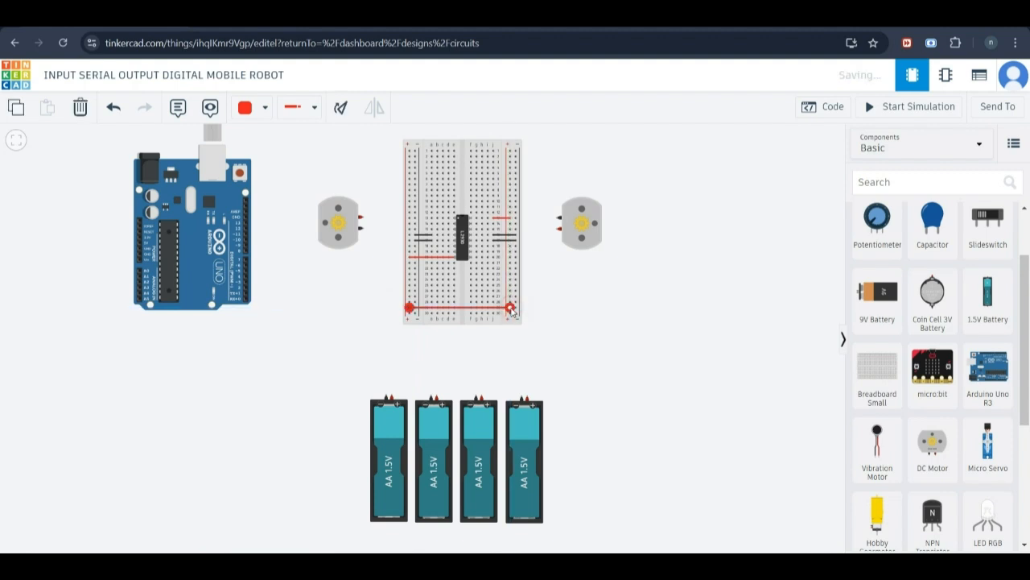
click(409, 296)
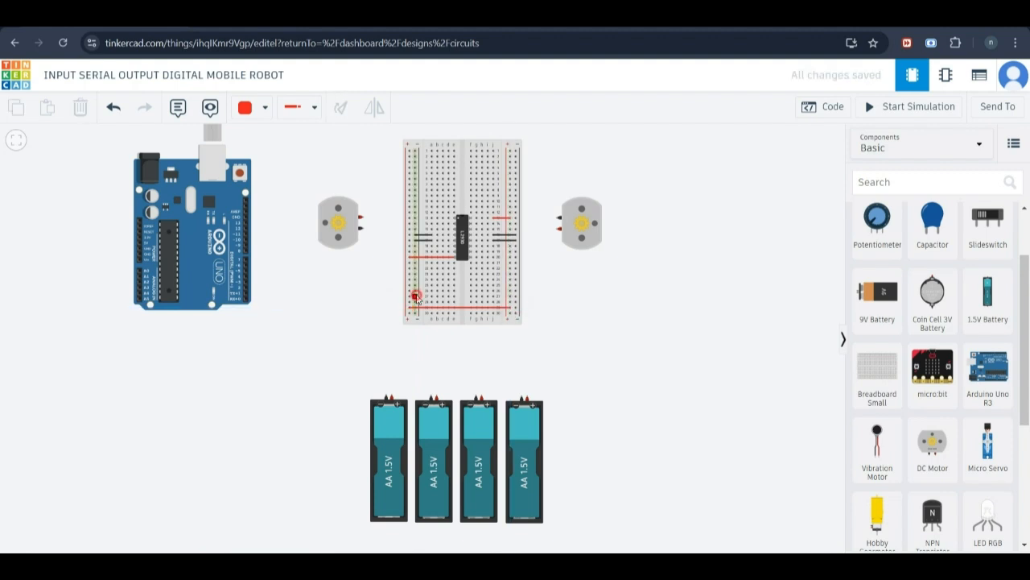
click(513, 297)
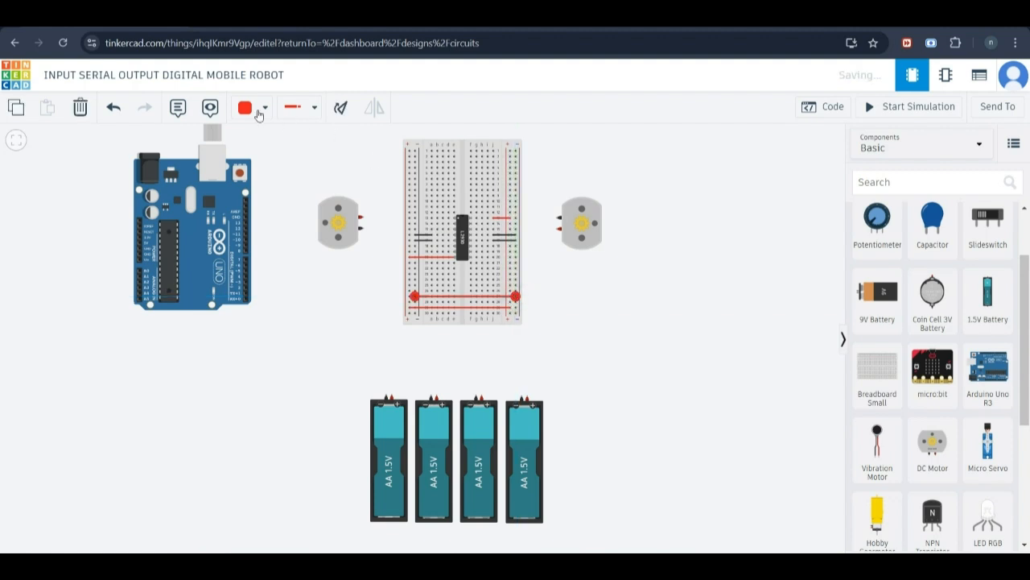
click(268, 108)
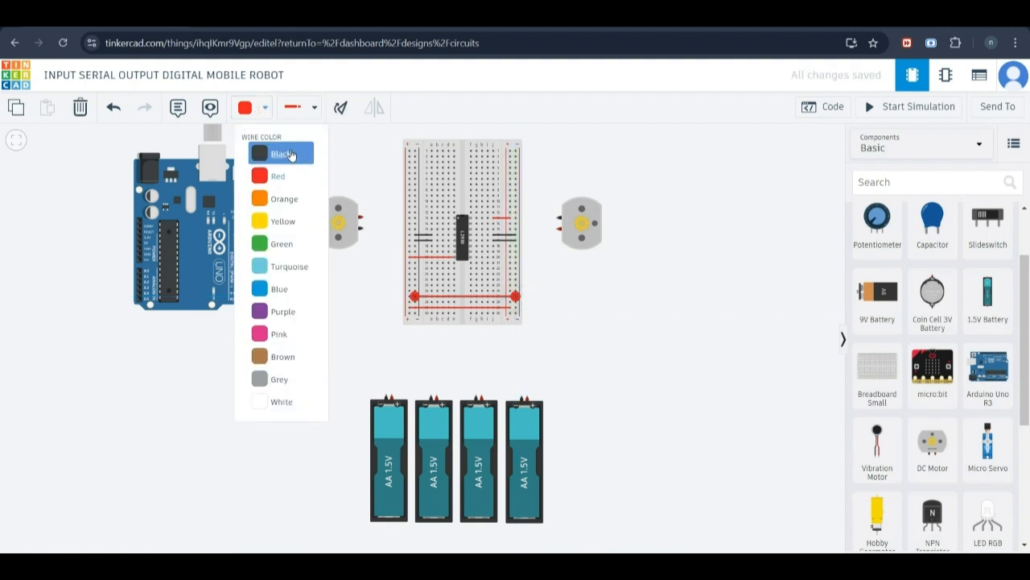
click(281, 152)
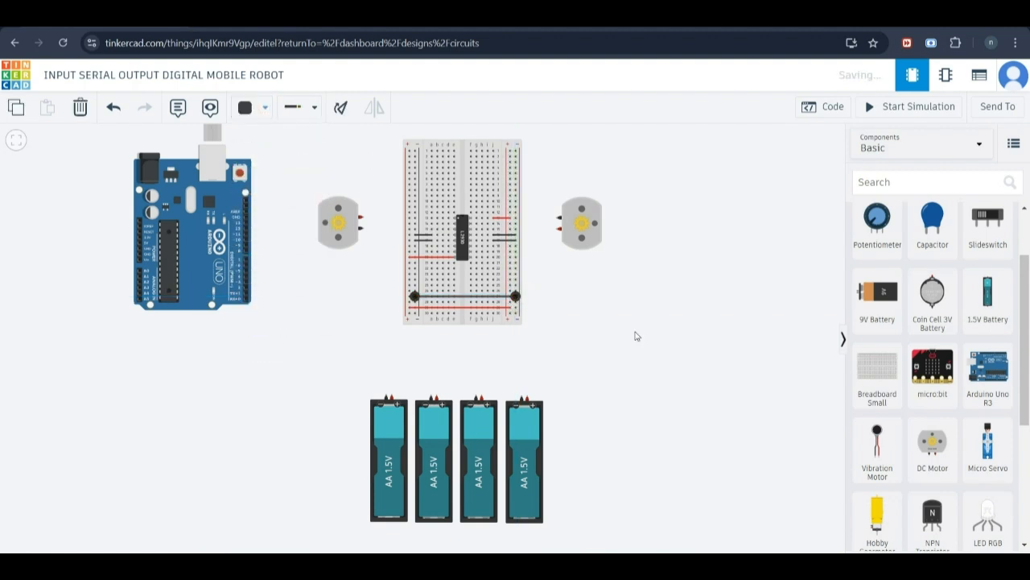
click(577, 281)
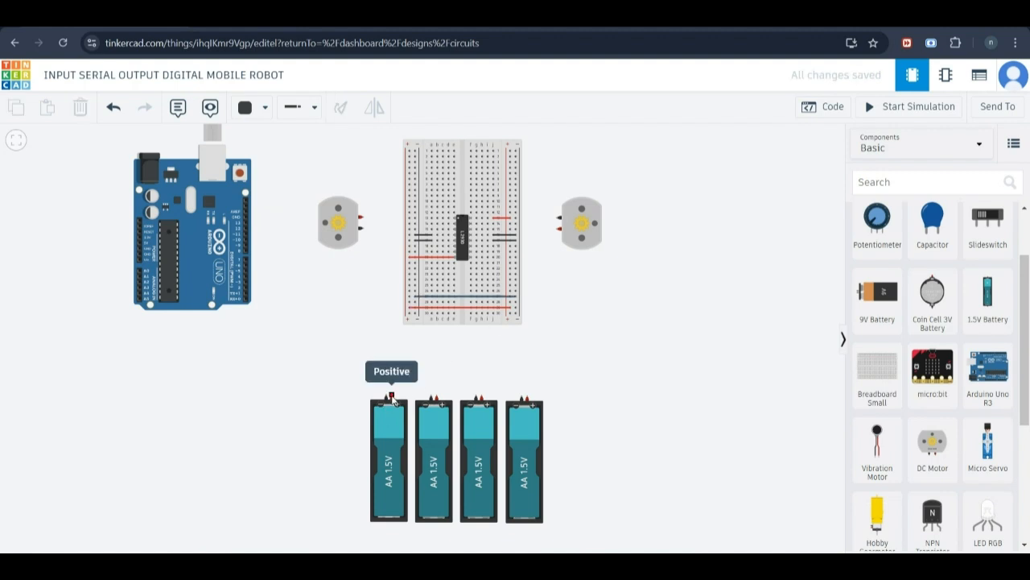
Connect the four batteries in series with black wires, each positive terminal going to the next battery's negative terminal
click(392, 397)
click(392, 389)
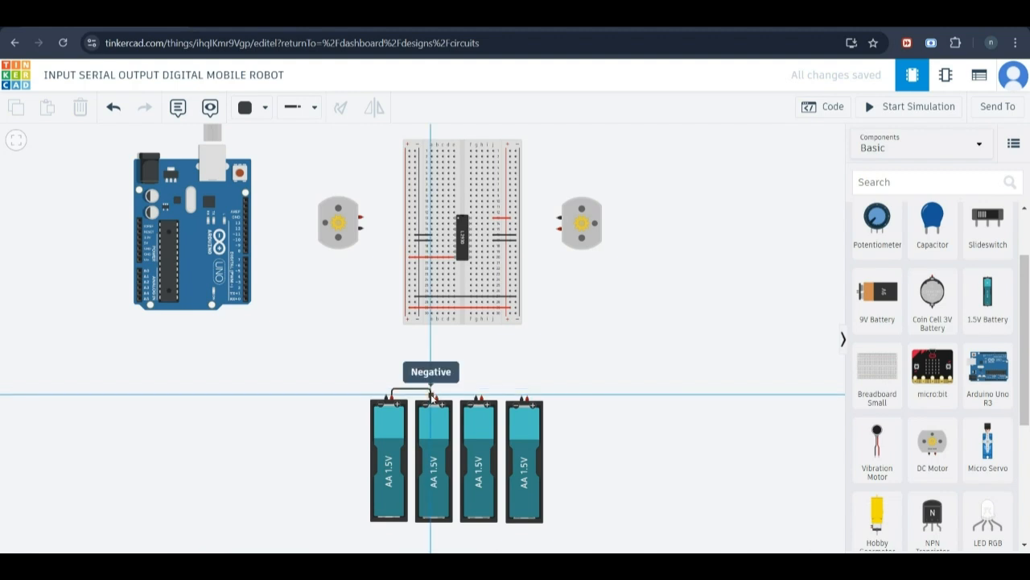
click(431, 395)
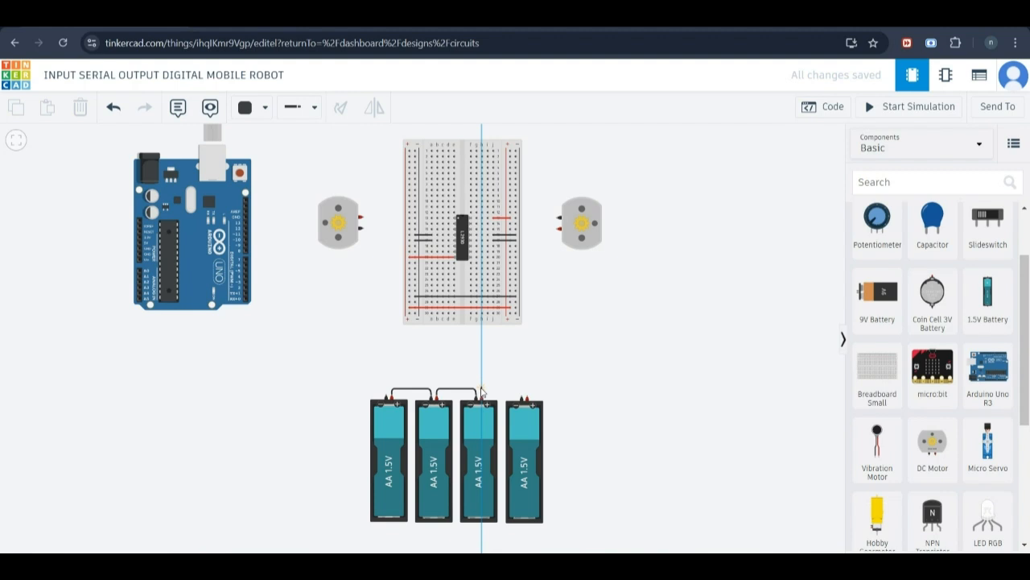
click(482, 388)
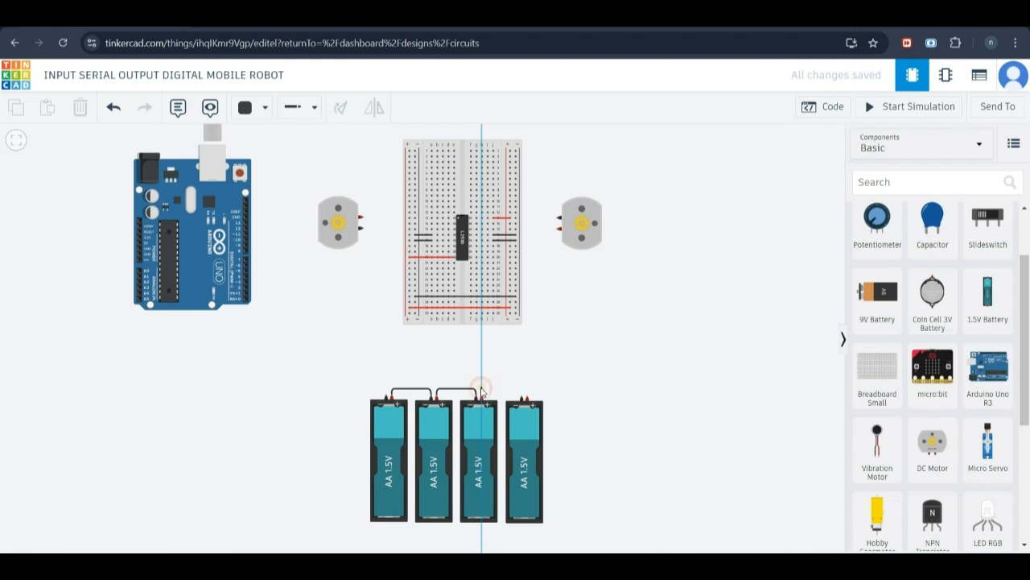
click(523, 399)
key(Escape)
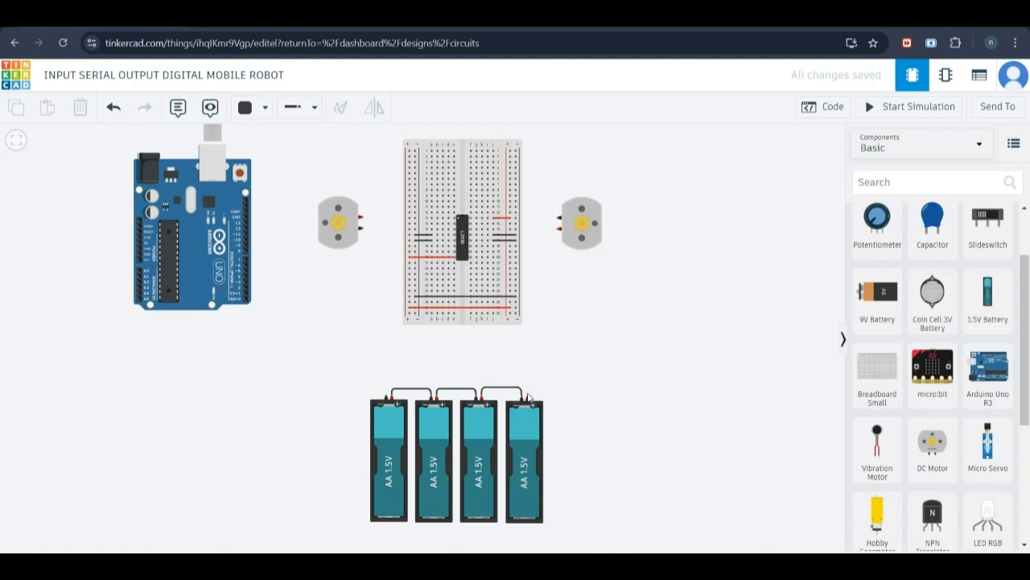
Wire the fourth battery's positive terminal to the right positive rail and the first battery's negative terminal to the left negative rail
click(527, 399)
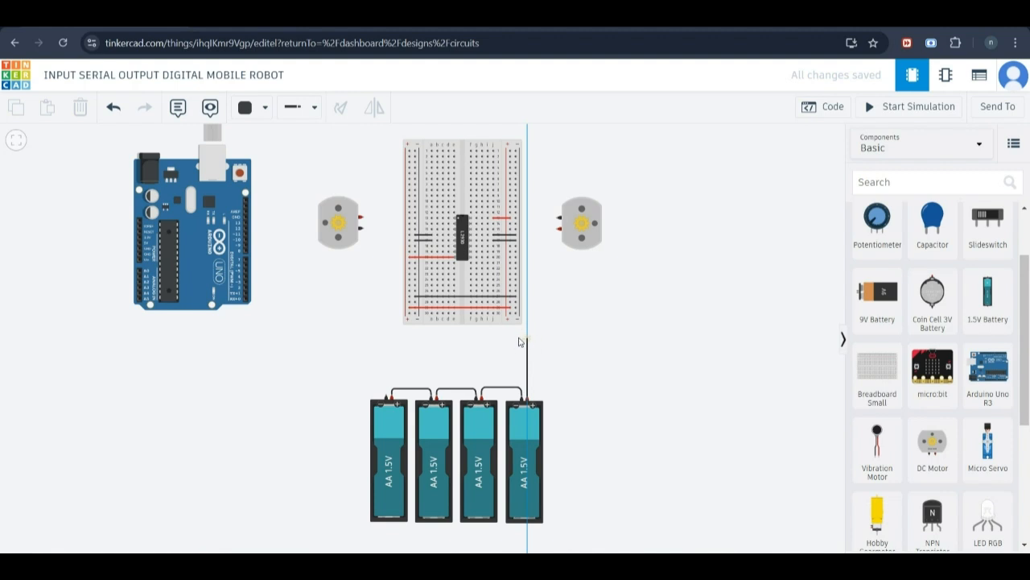
click(519, 342)
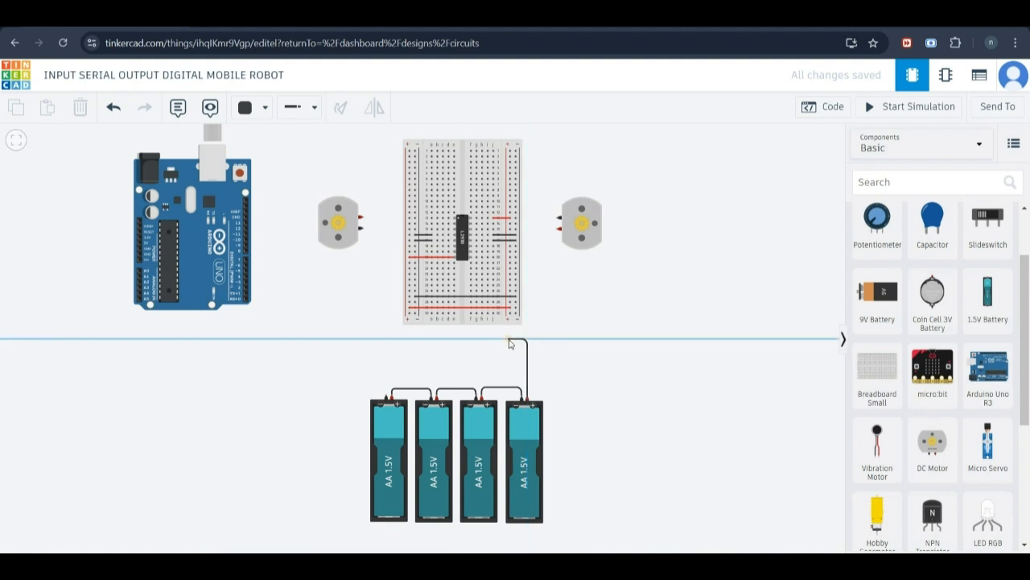
click(509, 339)
click(510, 313)
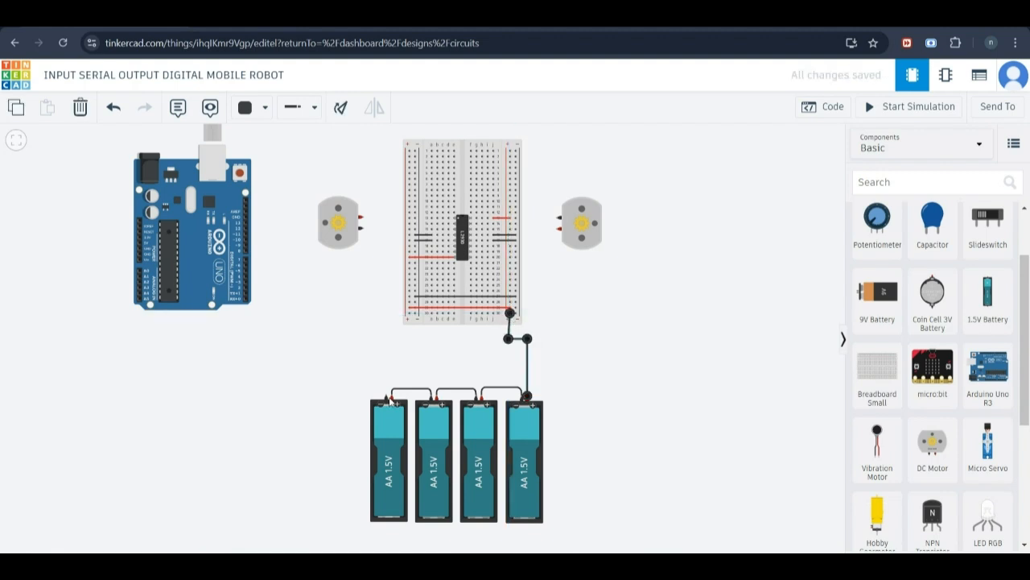
click(416, 291)
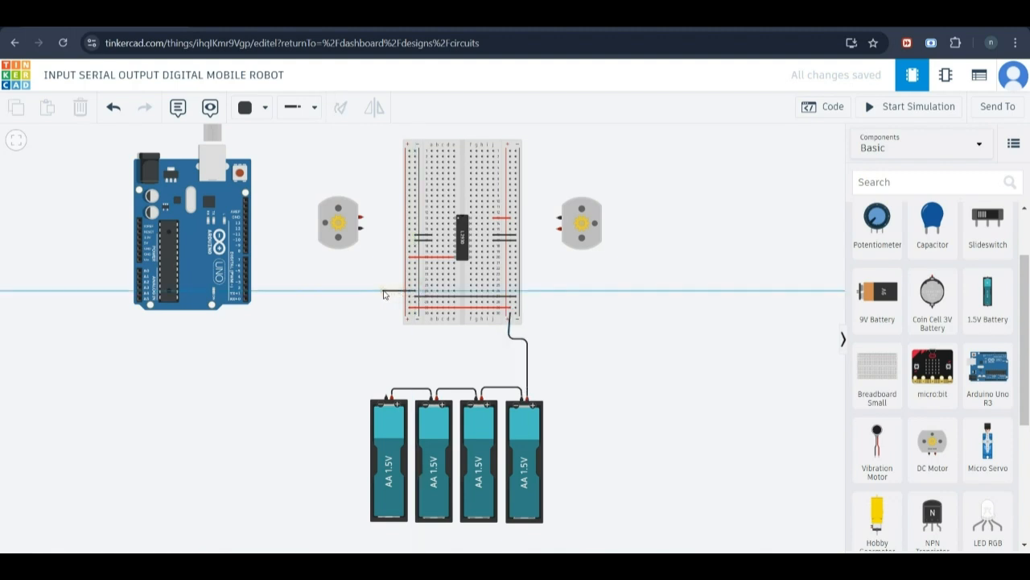
click(384, 293)
click(385, 394)
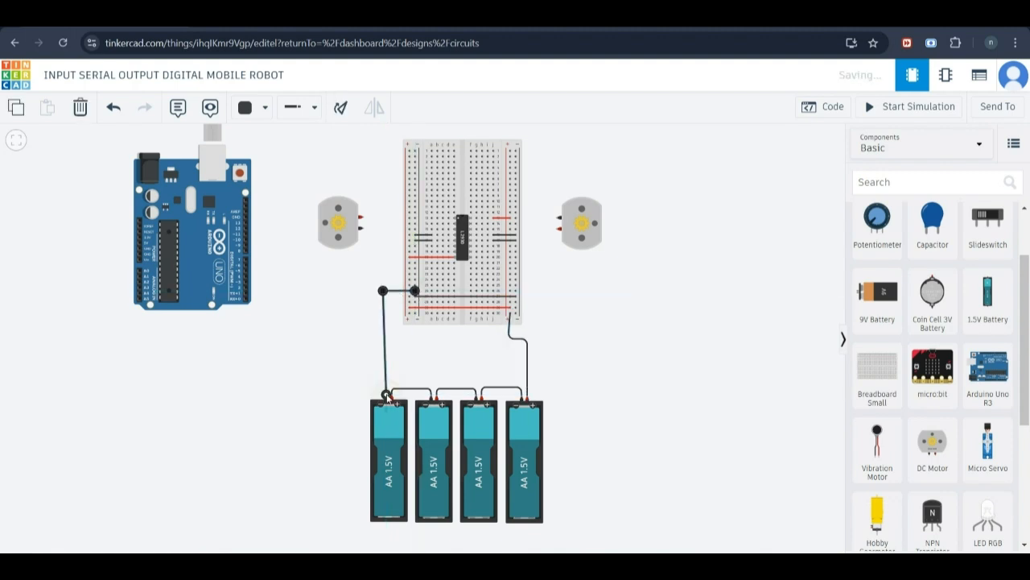
Recolour the wire from the fourth battery's positive terminal to the right positive rail red
click(509, 338)
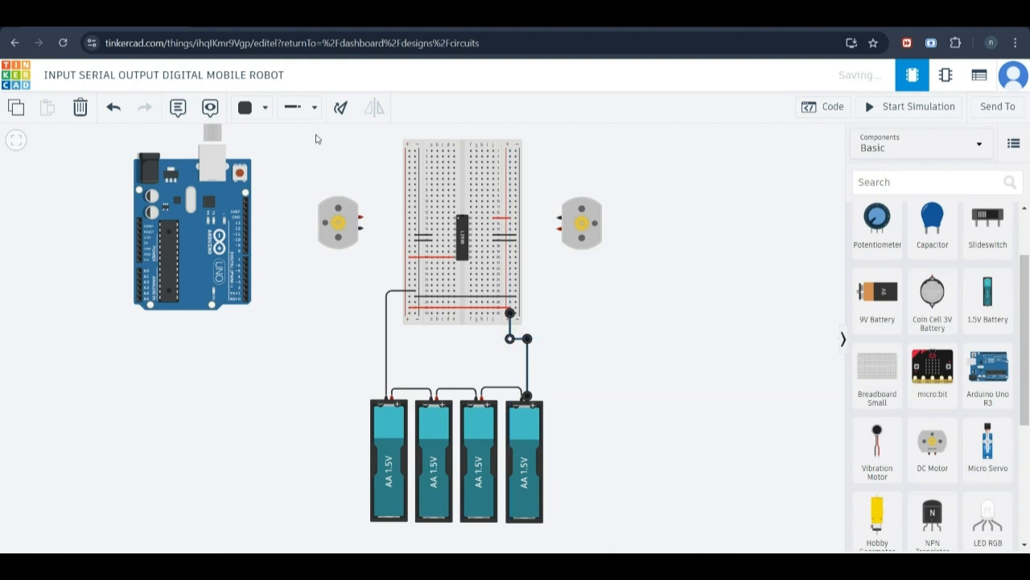
click(264, 107)
click(273, 166)
click(461, 352)
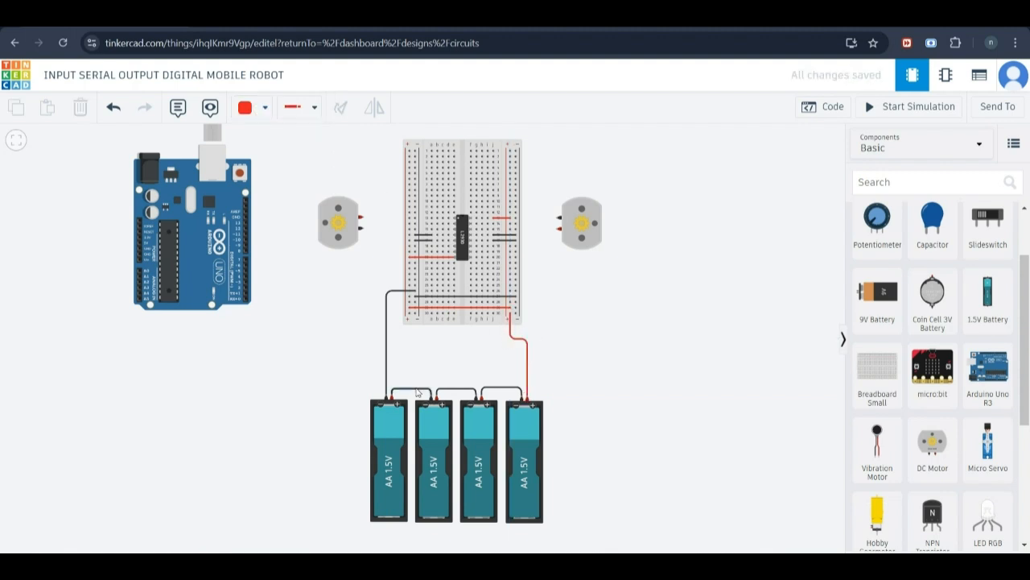
Recolour the wires that link the four batteries in series green
click(411, 389)
click(270, 113)
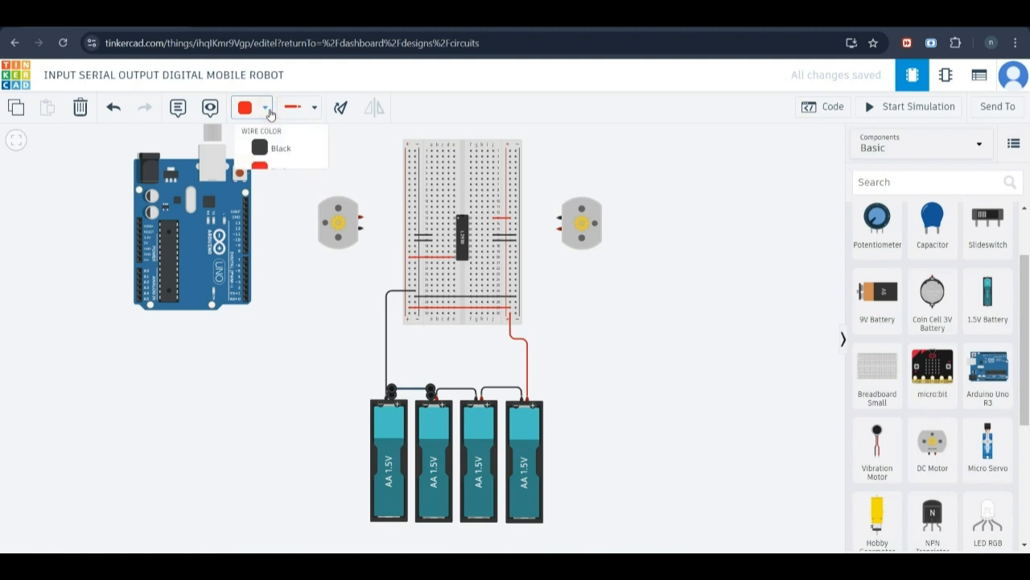
click(294, 240)
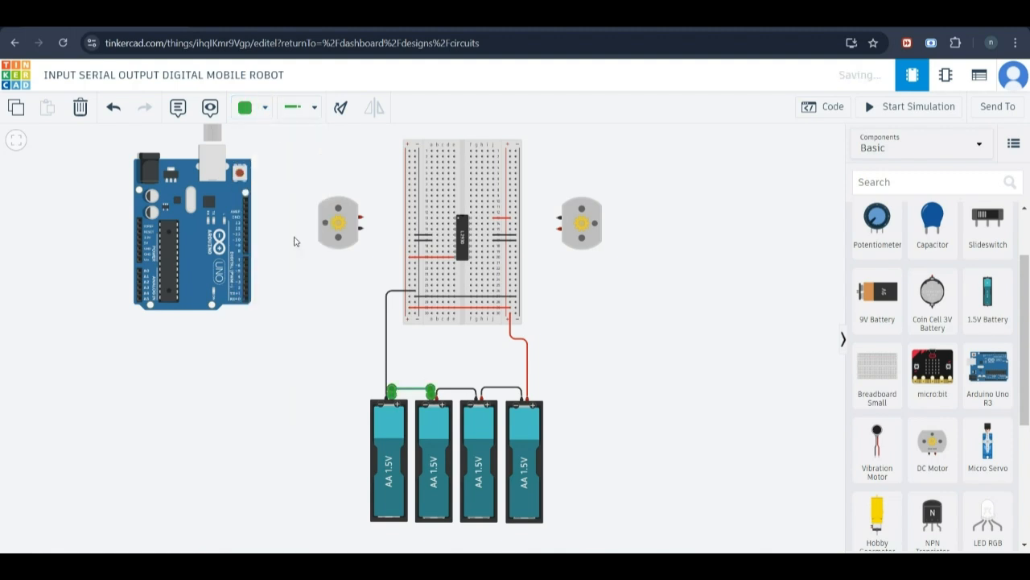
click(456, 389)
click(265, 115)
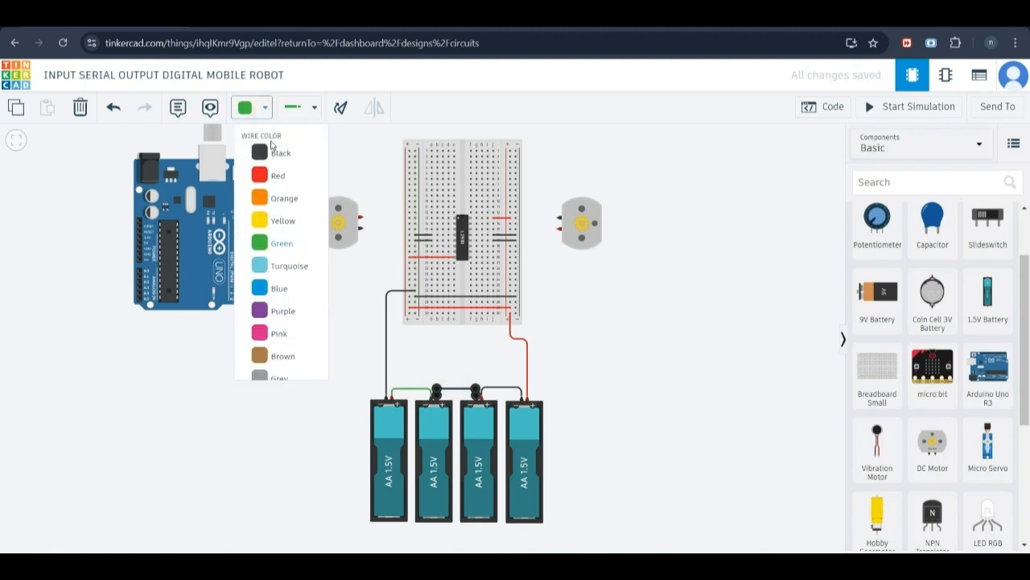
click(274, 239)
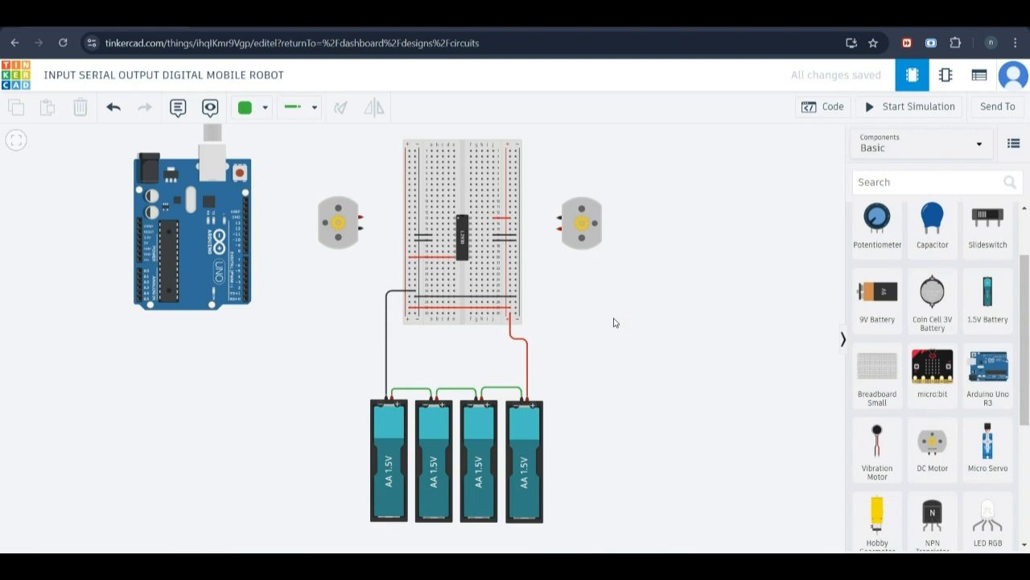
Run a wire from the Arduino's power-side GND pin below the board to the breadboard's left negative rail and colour it black
click(140, 256)
click(115, 256)
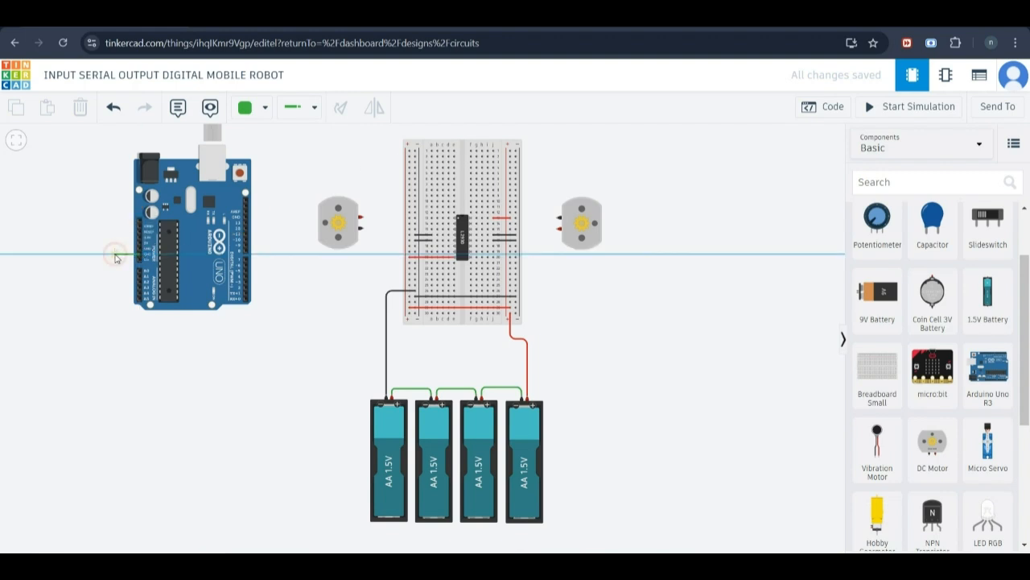
click(116, 371)
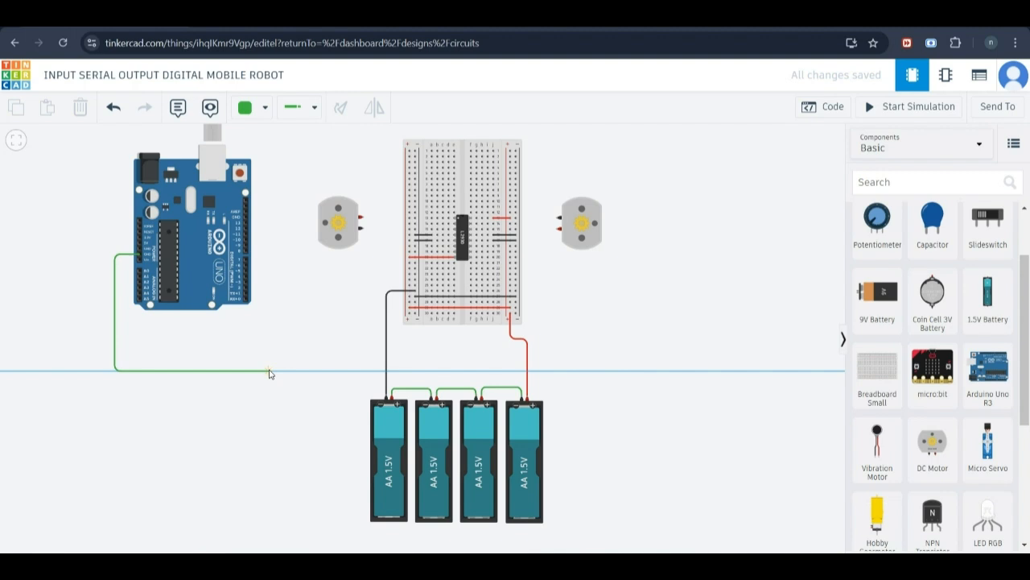
click(375, 373)
click(375, 286)
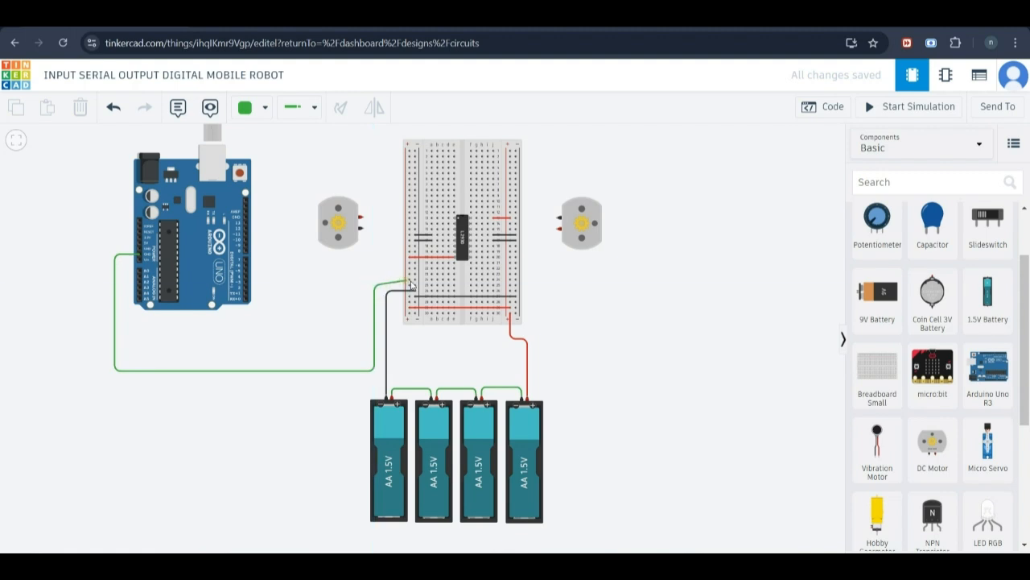
click(415, 284)
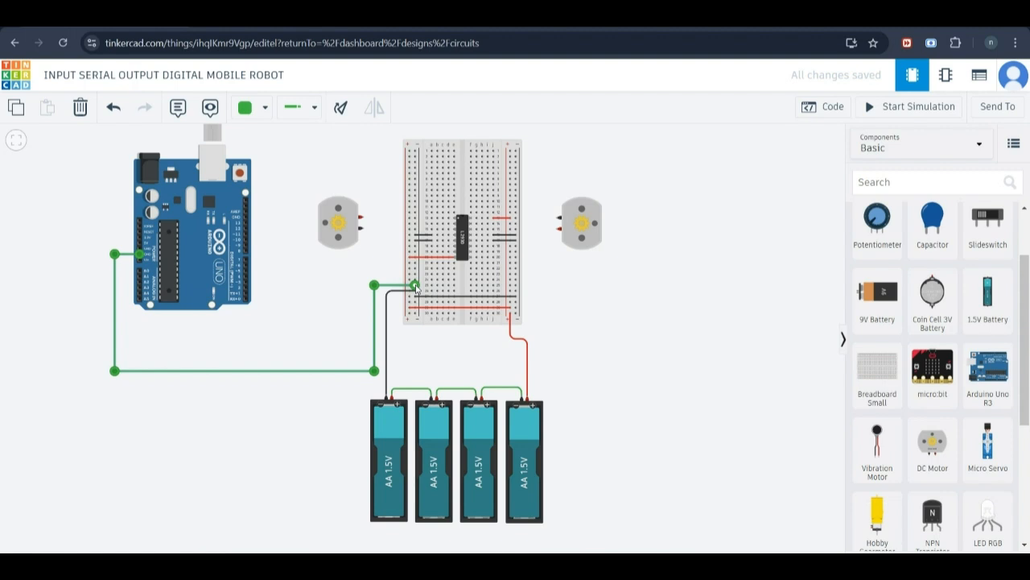
click(263, 109)
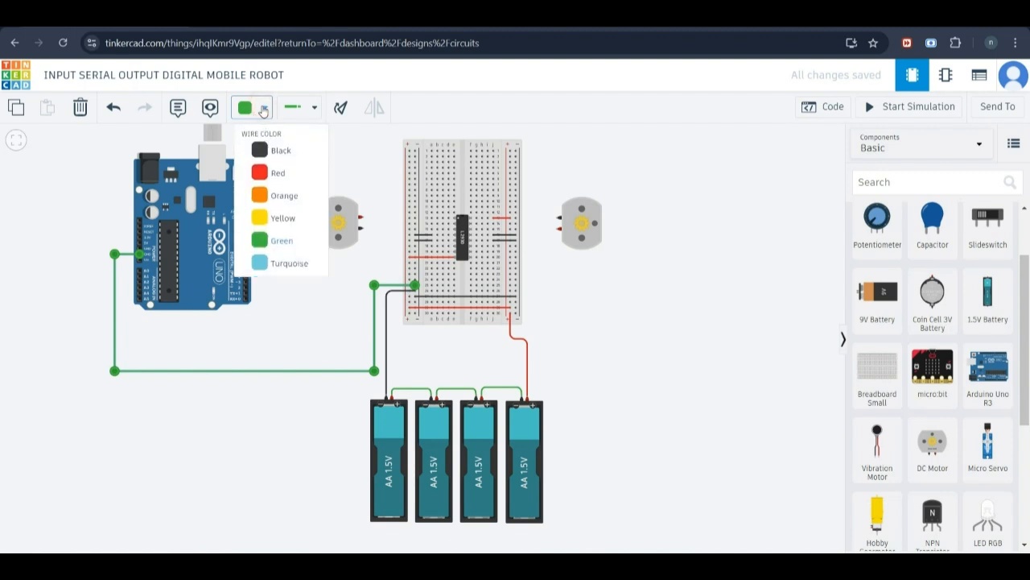
click(278, 151)
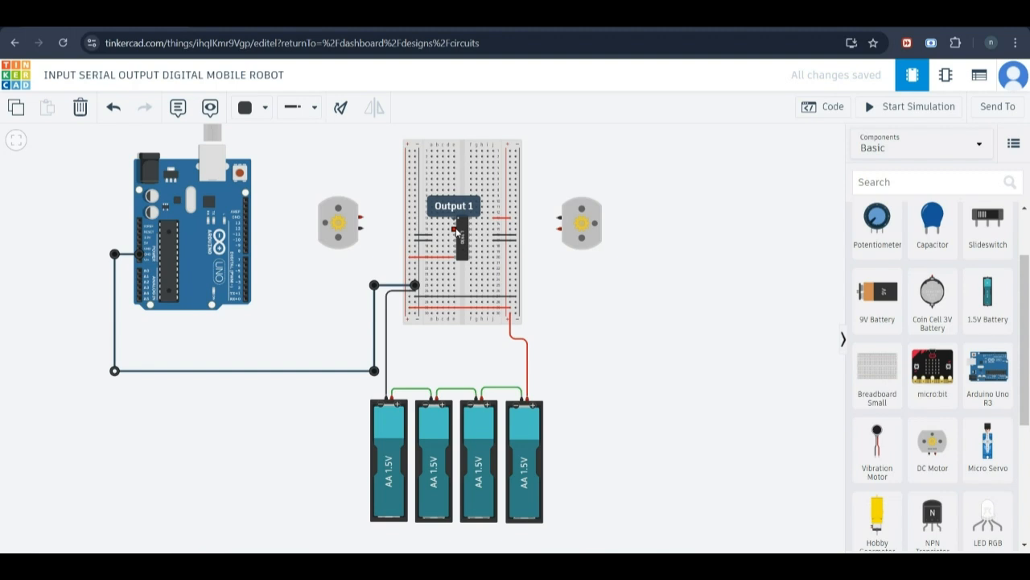
Connect the left motor's upper terminal to row 15 and its lower terminal to row 18 in column a with green wires
click(364, 219)
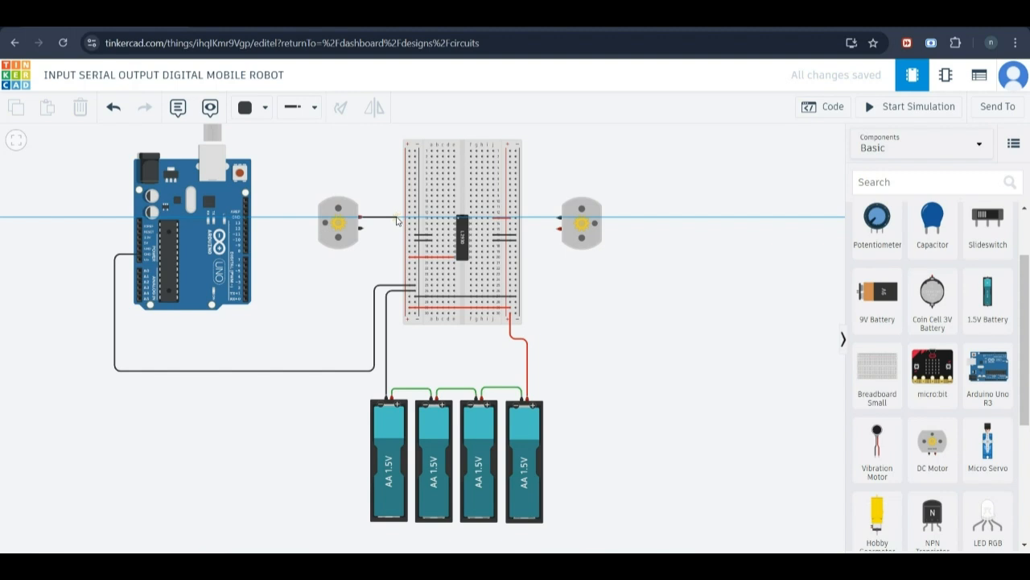
click(396, 219)
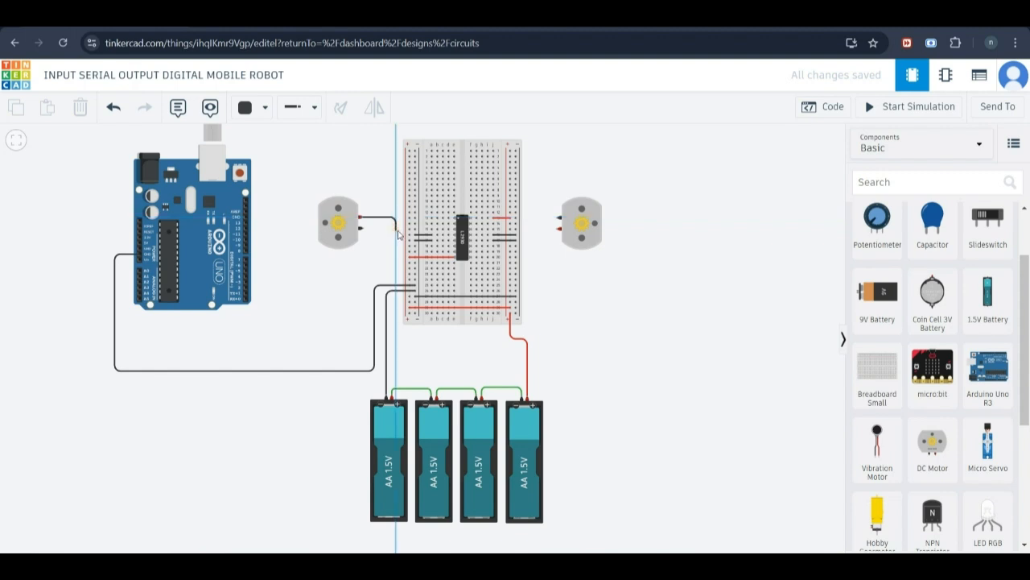
click(396, 230)
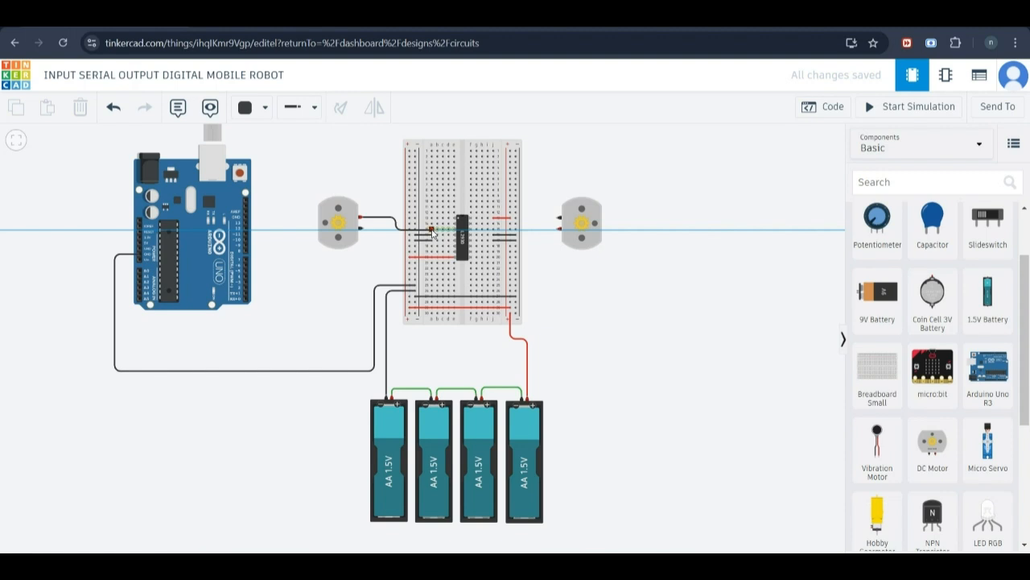
click(433, 231)
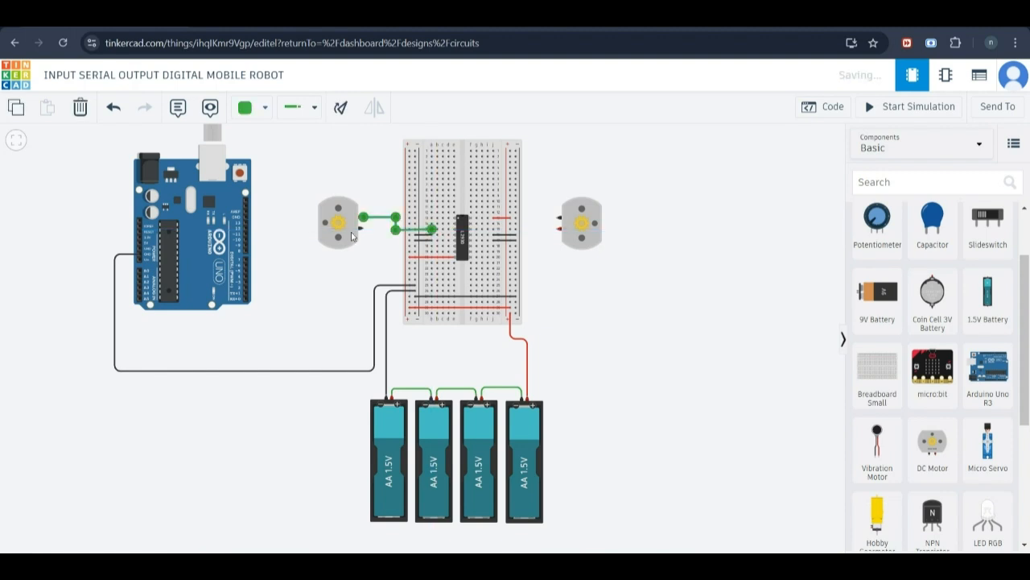
click(364, 234)
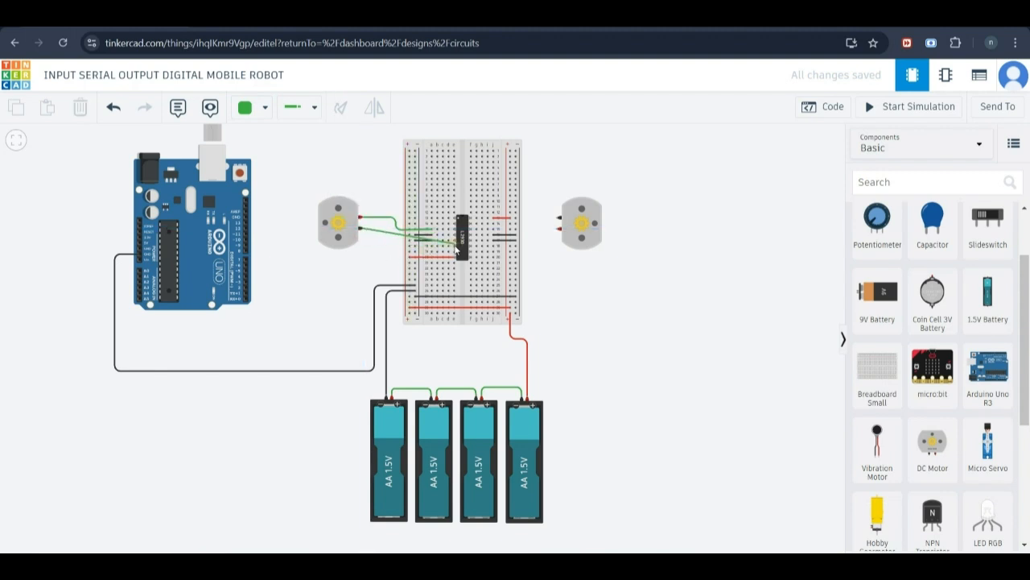
click(434, 248)
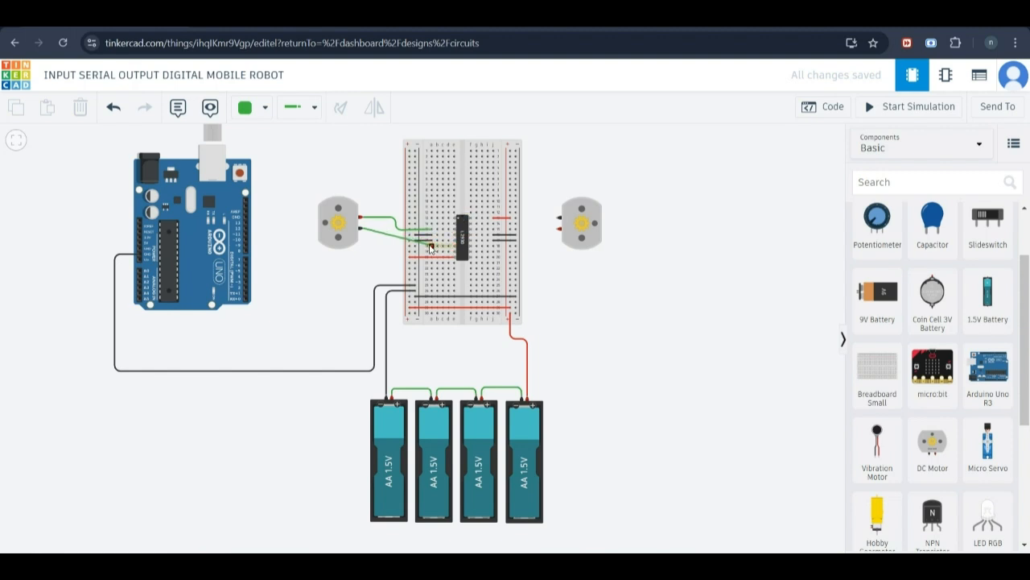
Try shifting the right motor slightly lower and wiring its upper and lower terminals to rows 15 and 18 in column j
drag(575, 225, 573, 238)
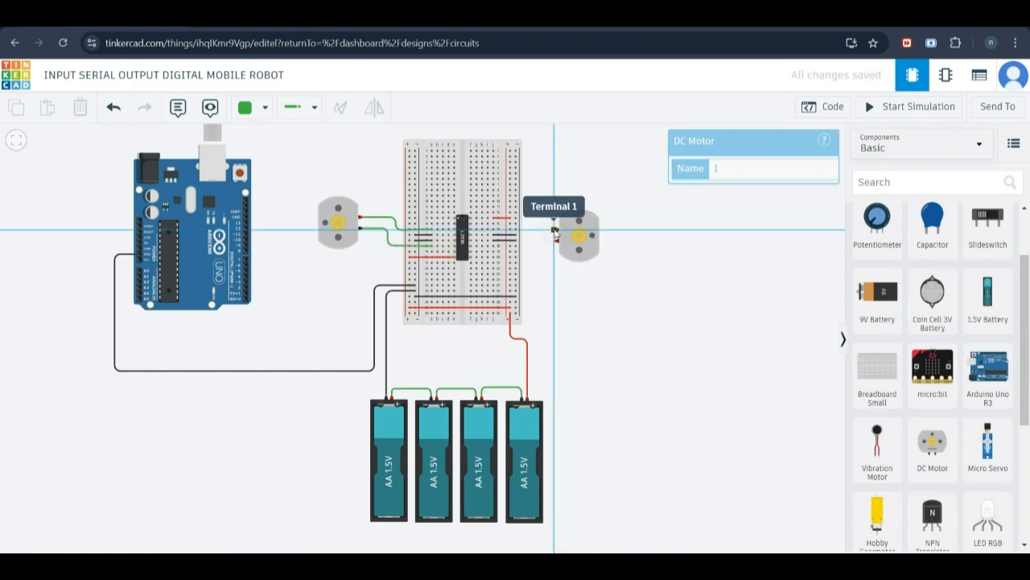
click(554, 233)
click(501, 236)
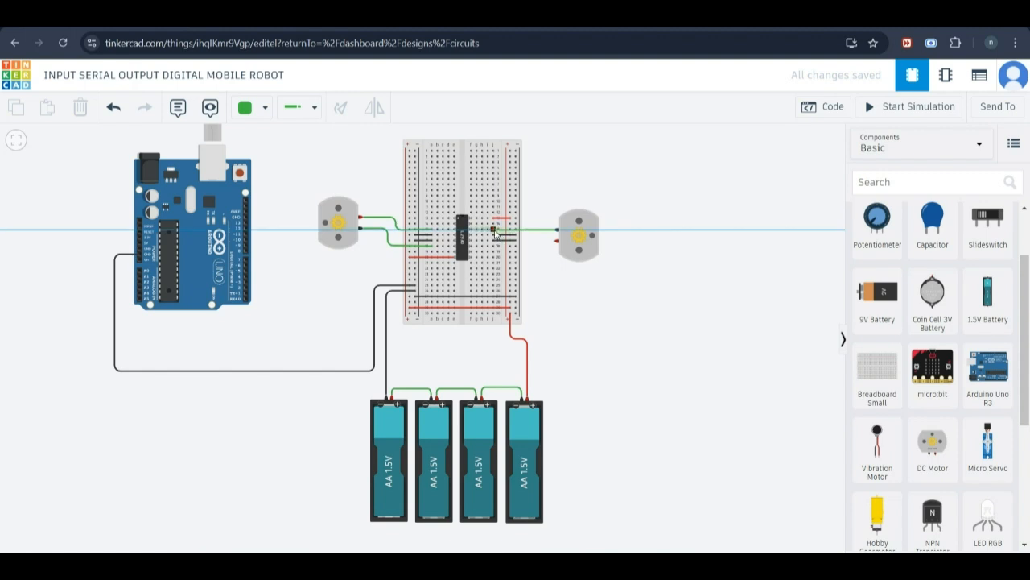
click(493, 230)
click(554, 243)
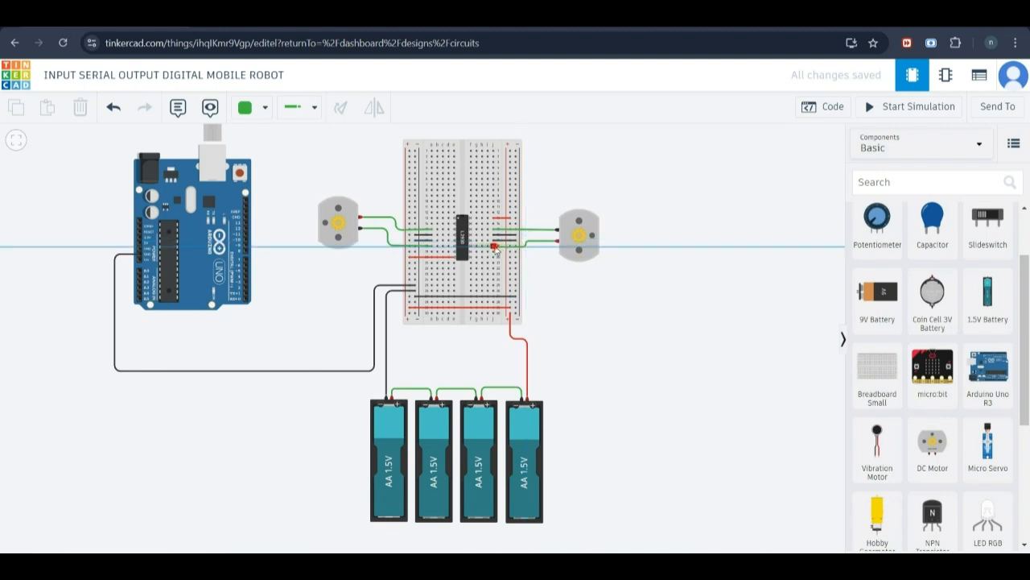
click(494, 246)
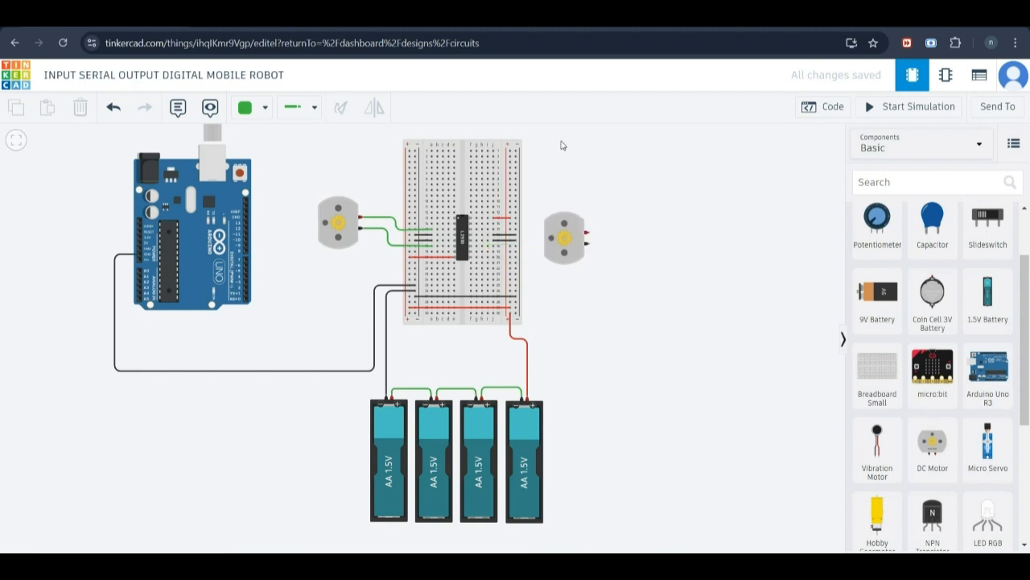
Route green wires around the right motor from its upper terminal to row 15 and its lower terminal to row 18 in column j
click(565, 238)
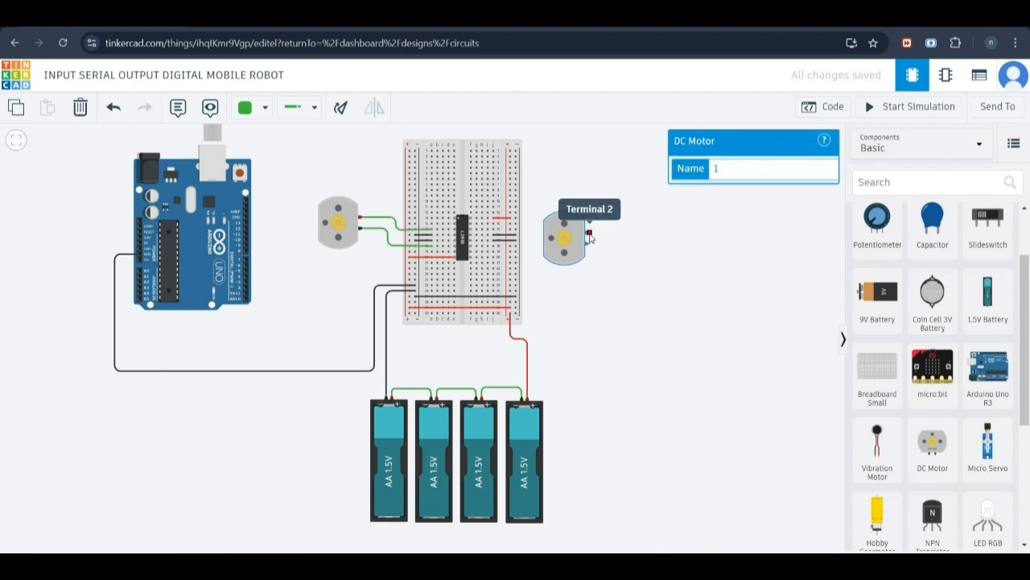
click(591, 235)
click(594, 233)
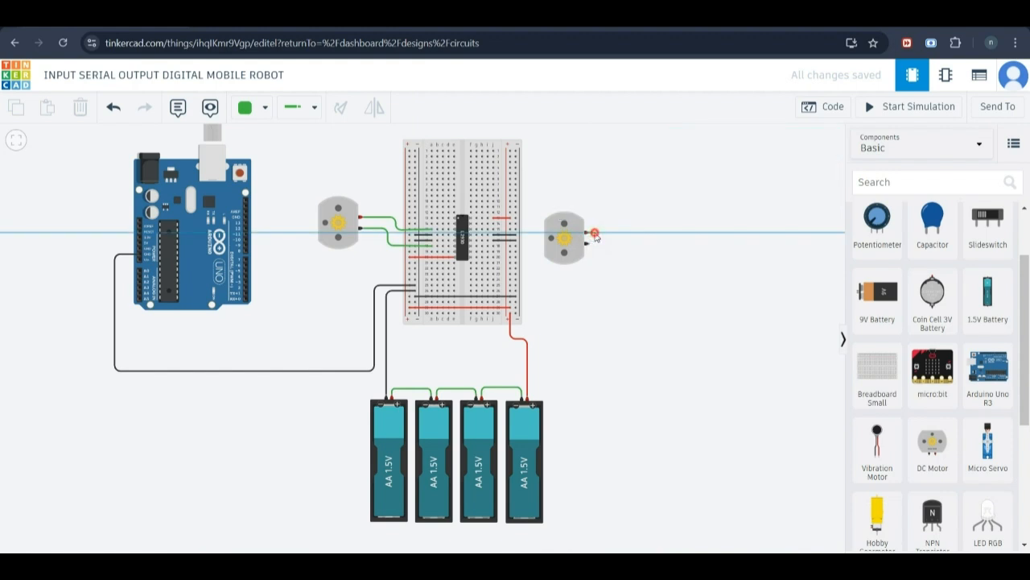
click(594, 199)
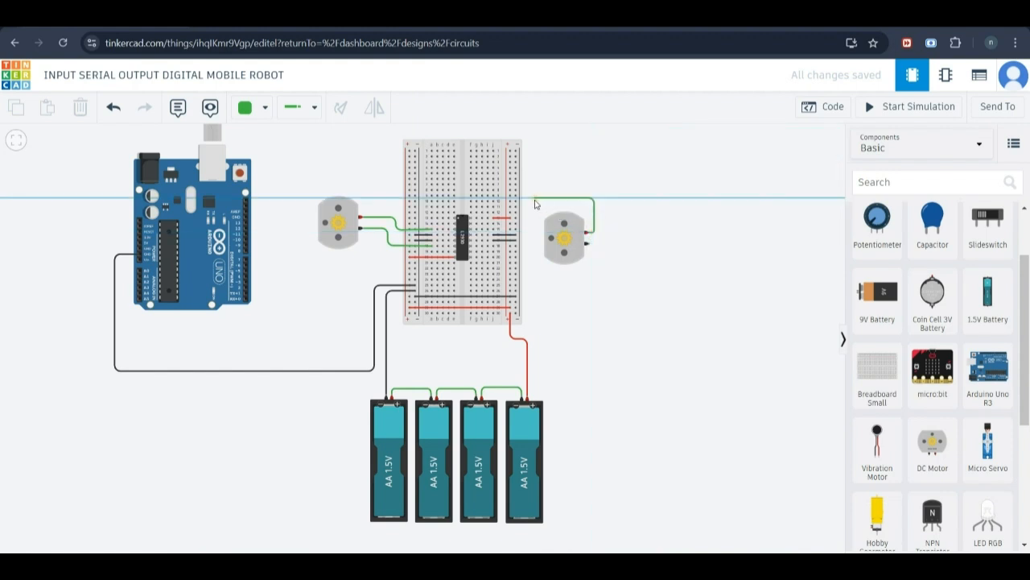
click(535, 199)
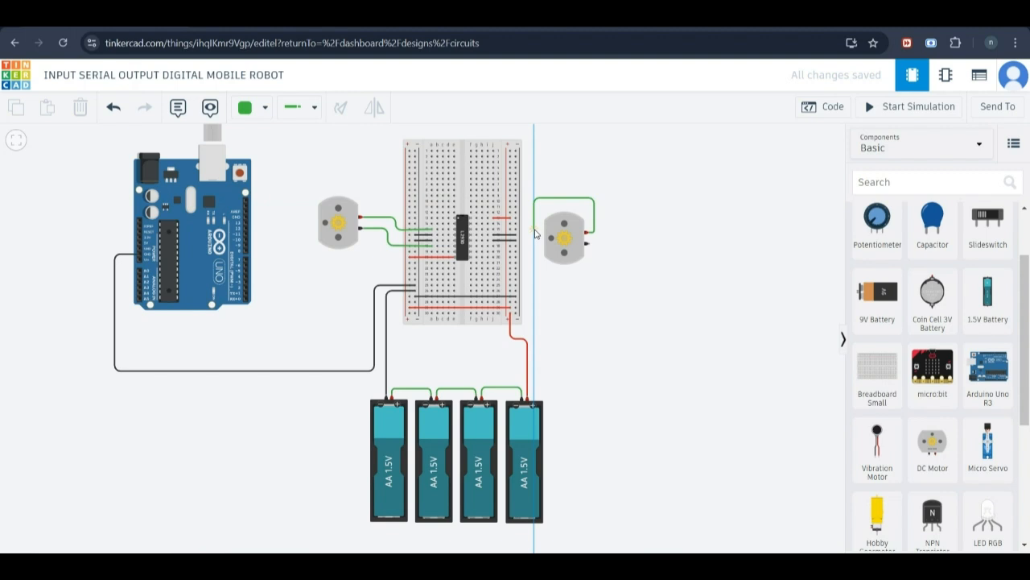
click(535, 233)
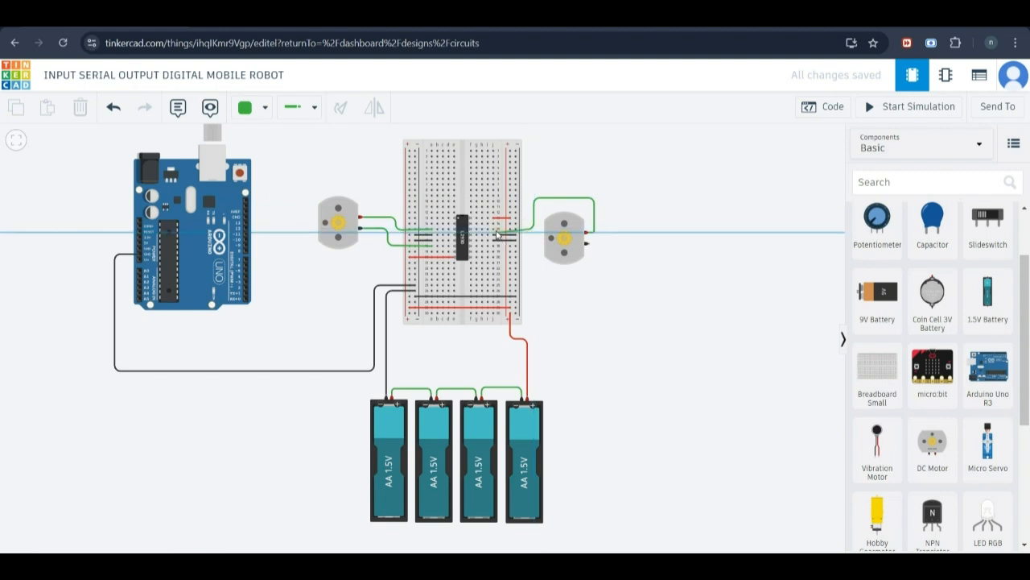
click(497, 230)
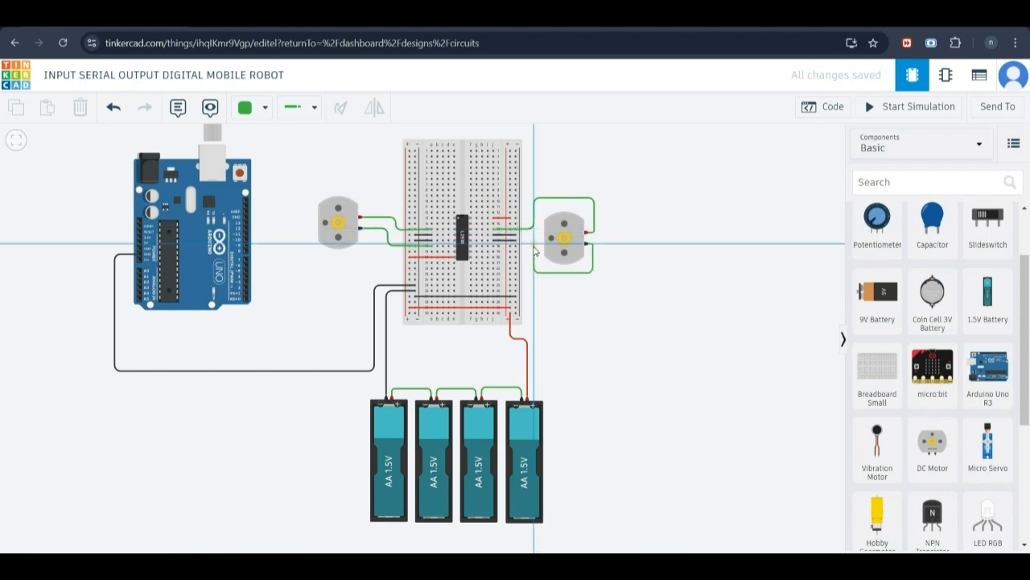
click(533, 246)
click(495, 246)
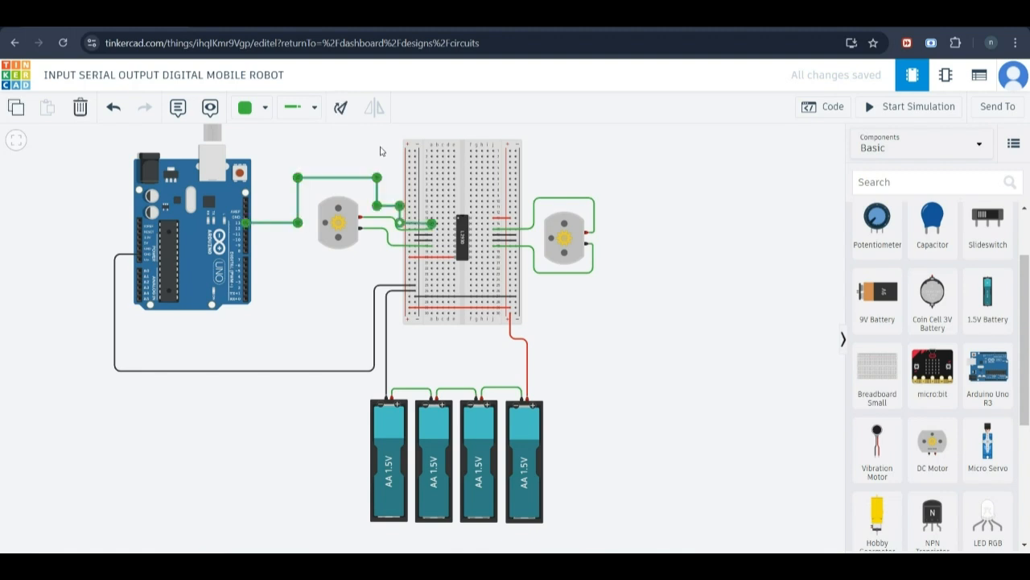
Run a green wire from Arduino pin 12 beneath the left motor to row 19 in column a
click(381, 148)
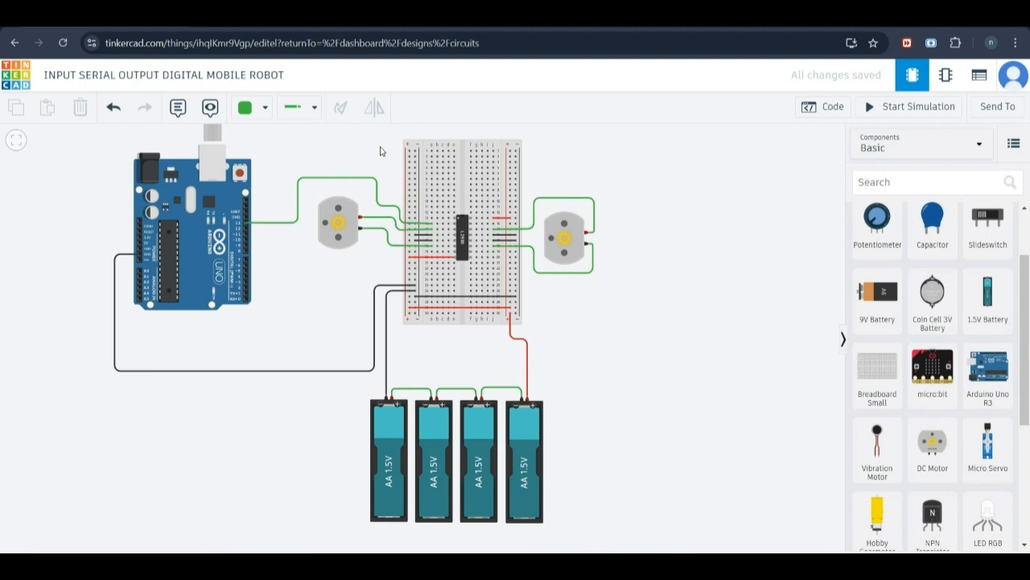
click(246, 229)
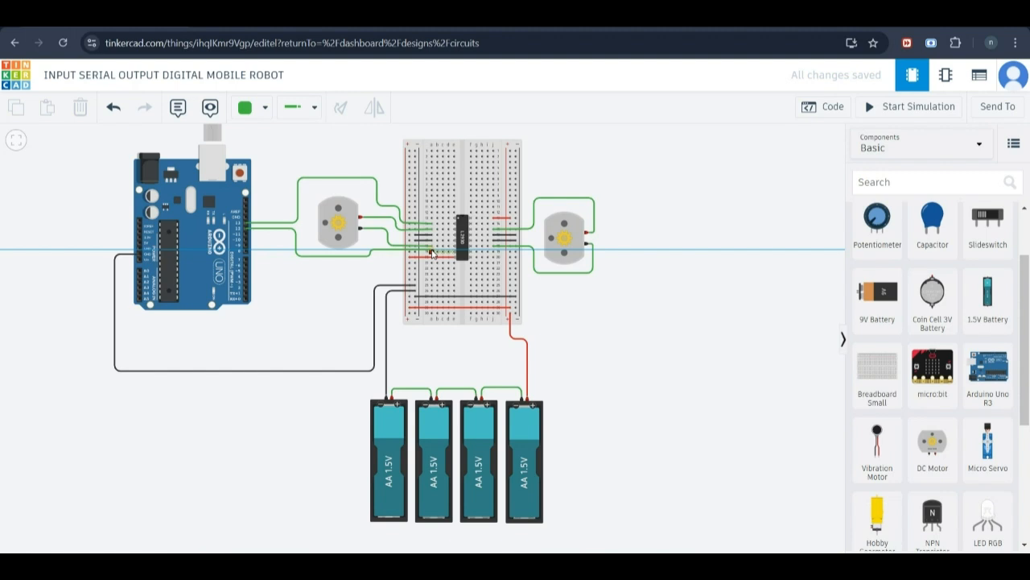
click(431, 252)
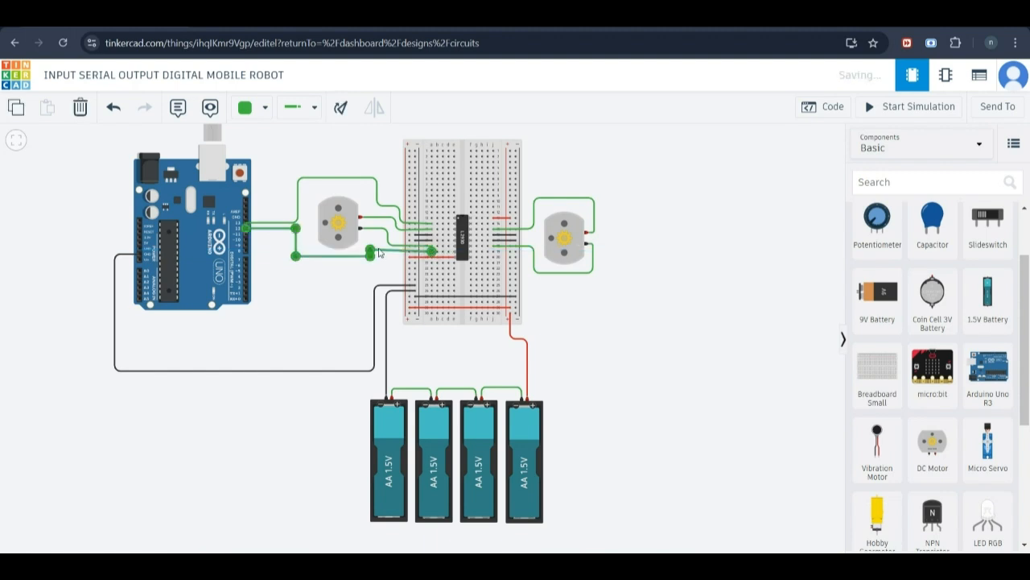
drag(370, 253, 371, 254)
click(350, 289)
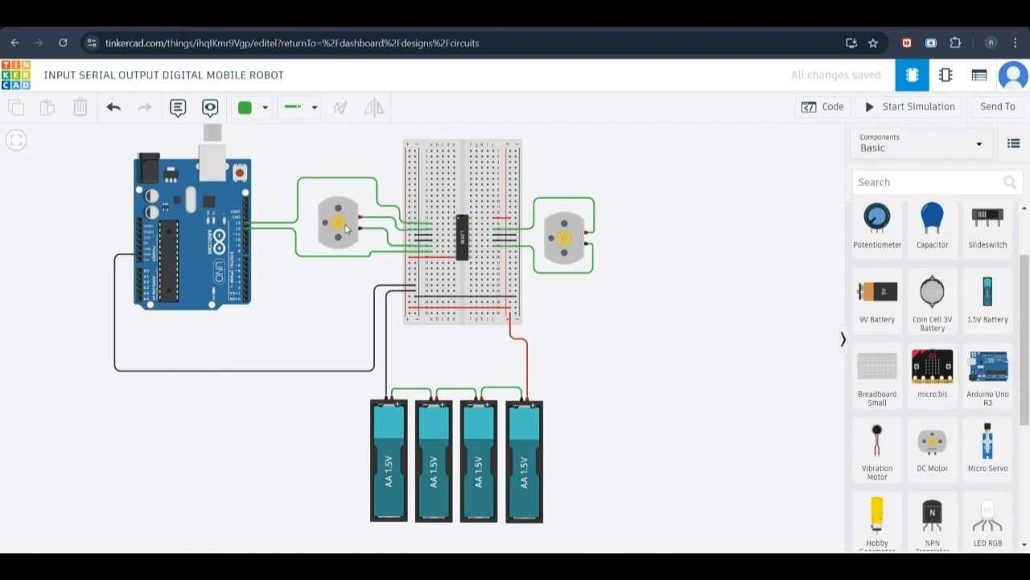
Route a green wire from Arduino pin 11 above the left motor to row 13 in column a
click(247, 234)
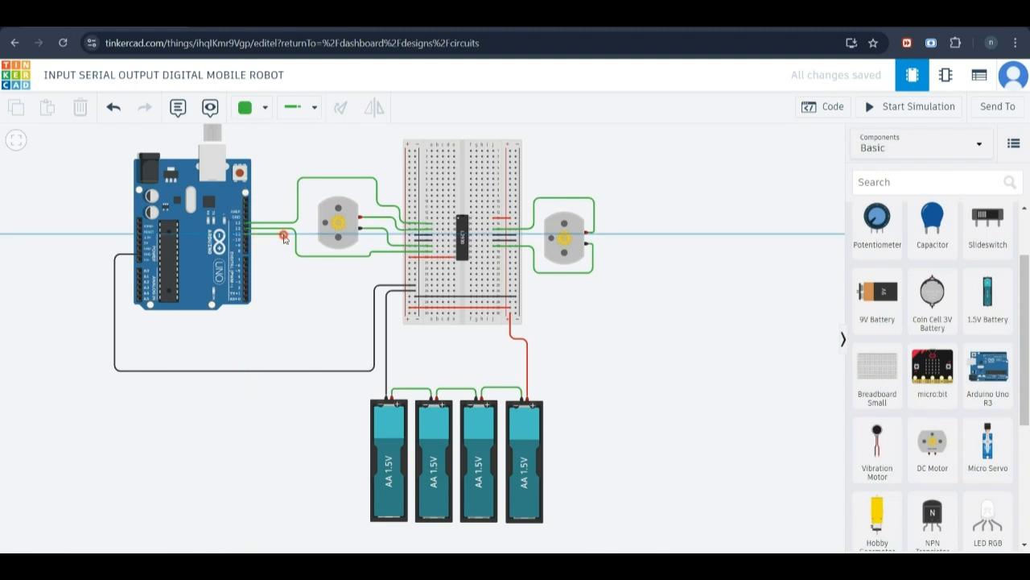
click(282, 233)
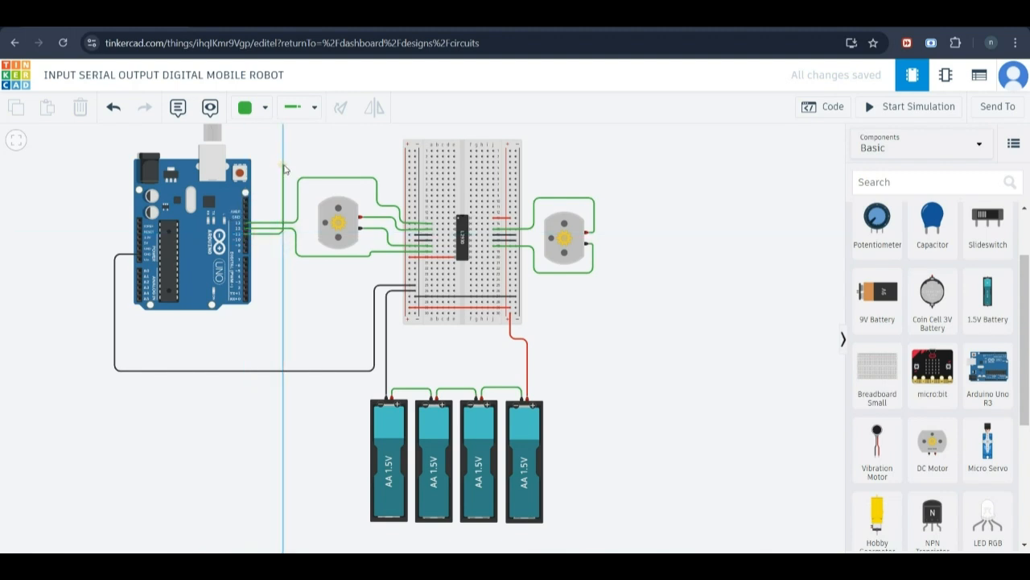
click(284, 166)
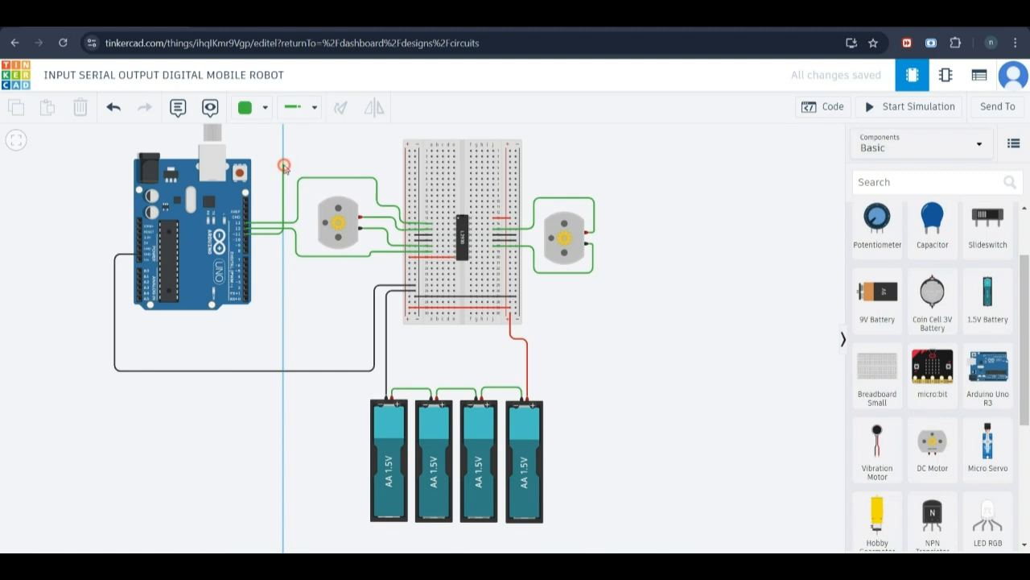
click(388, 167)
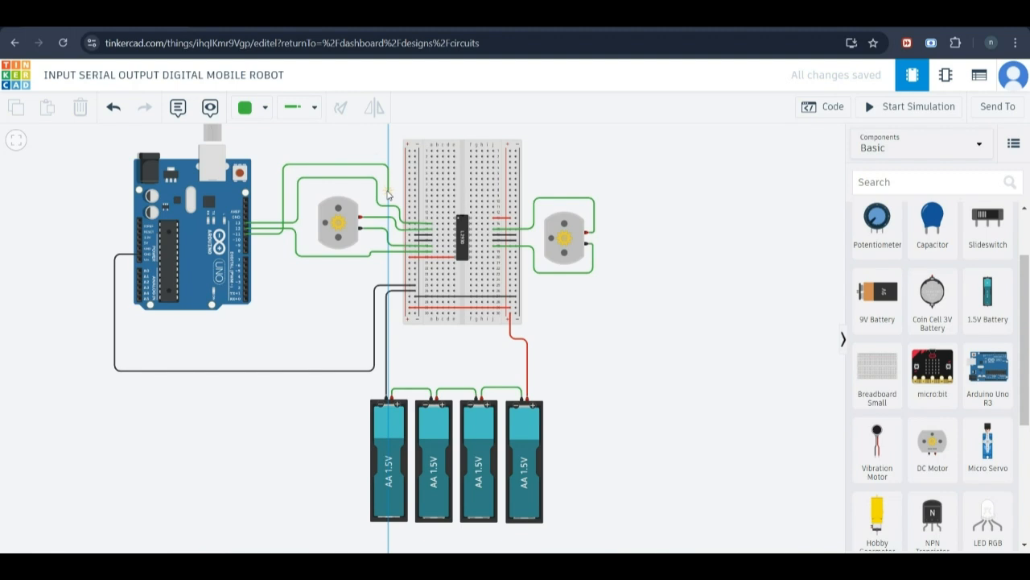
click(388, 192)
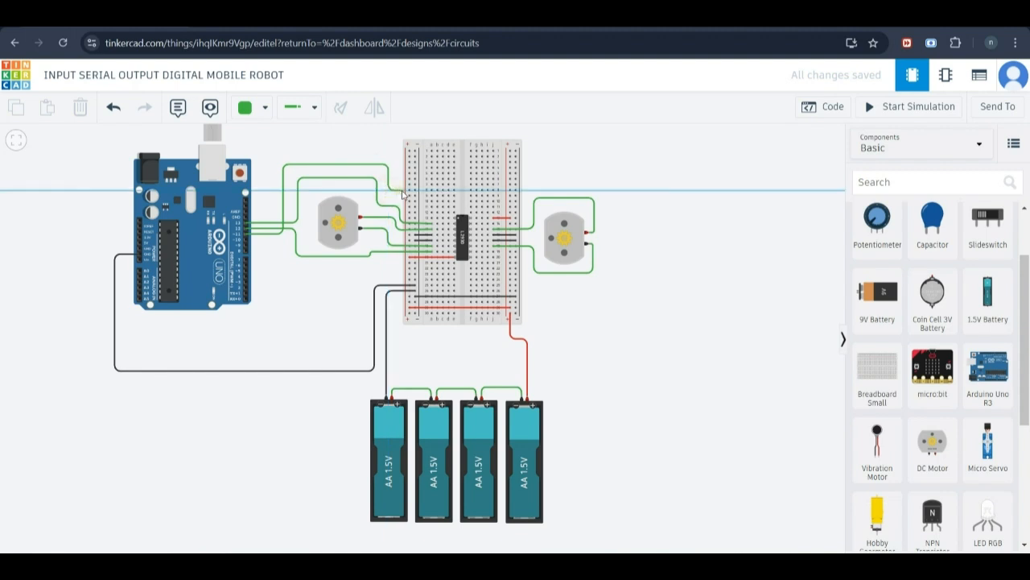
click(404, 192)
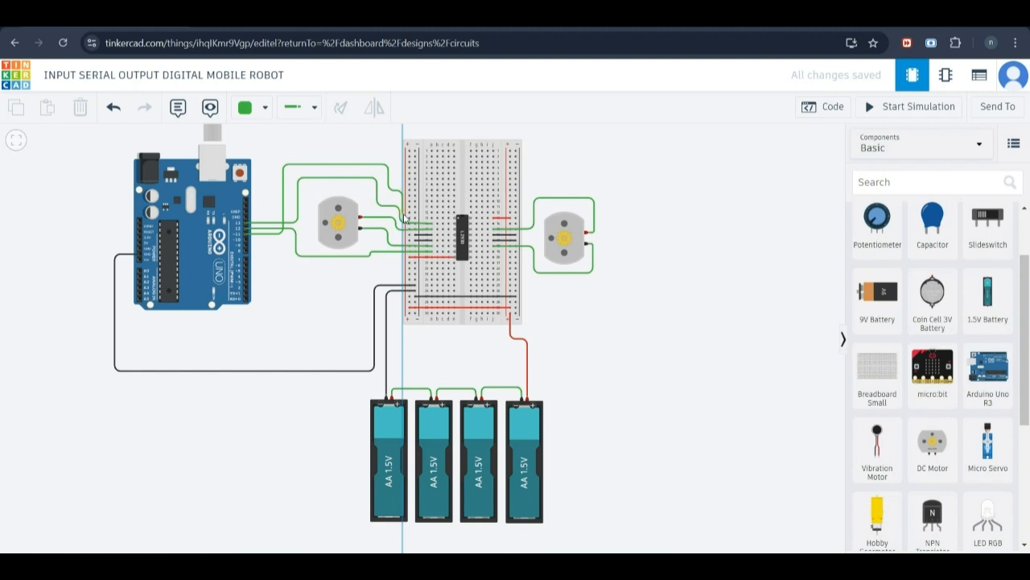
click(405, 215)
click(432, 219)
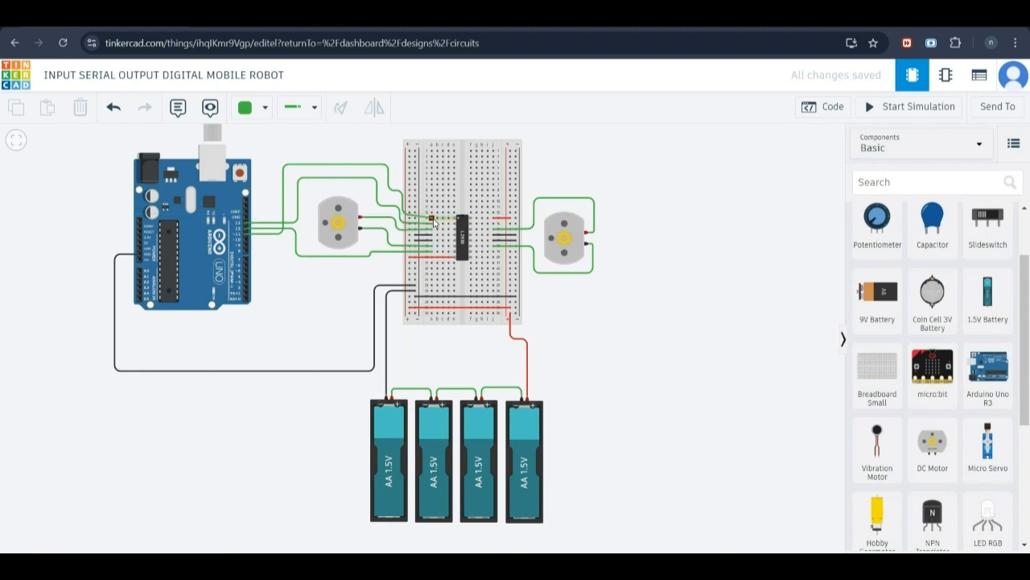
Route a green wire from Arduino pin 10 beneath the left motor and across the breadboard to row 20 in column j
click(249, 239)
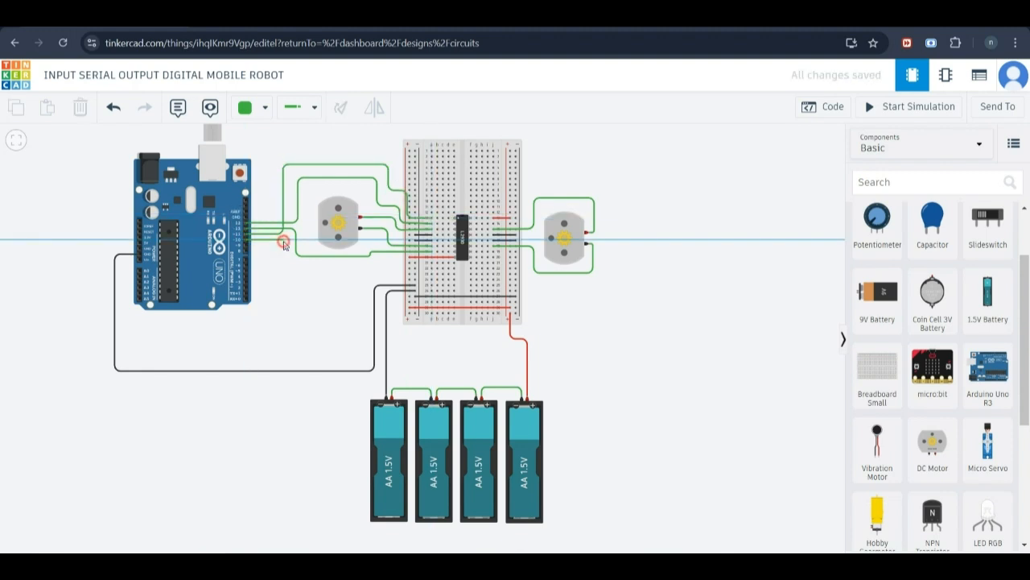
click(282, 240)
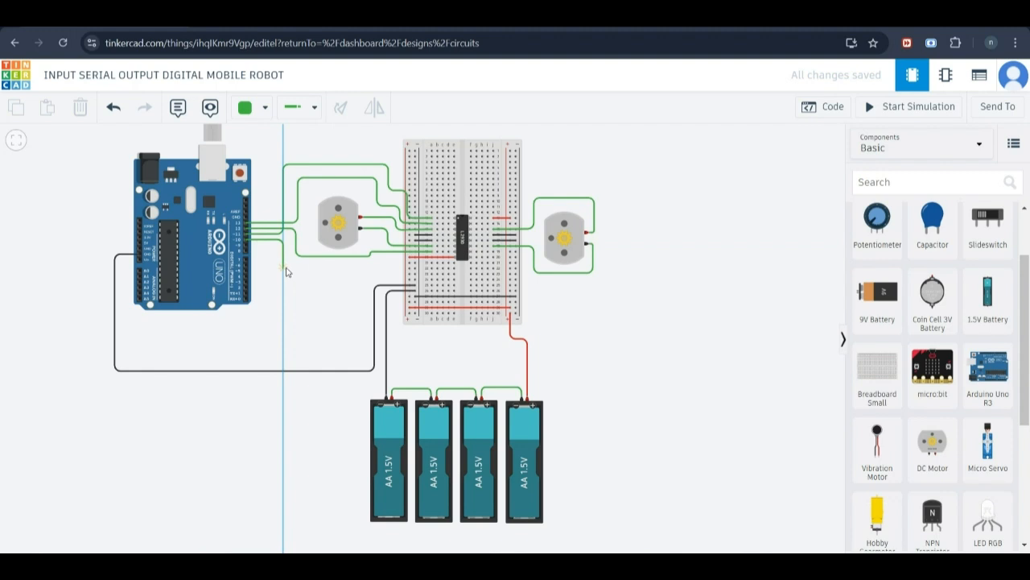
click(283, 265)
click(525, 265)
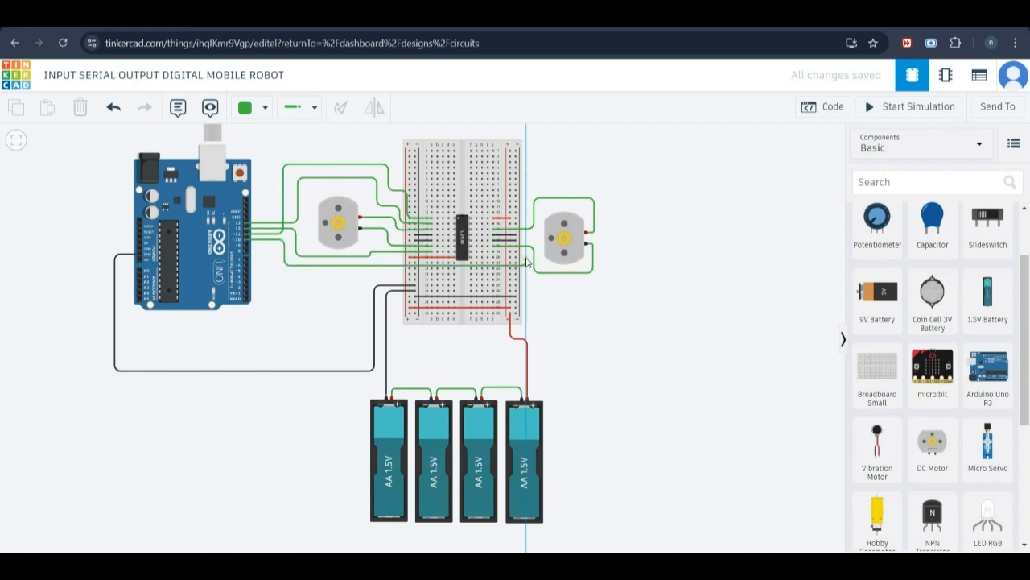
click(526, 256)
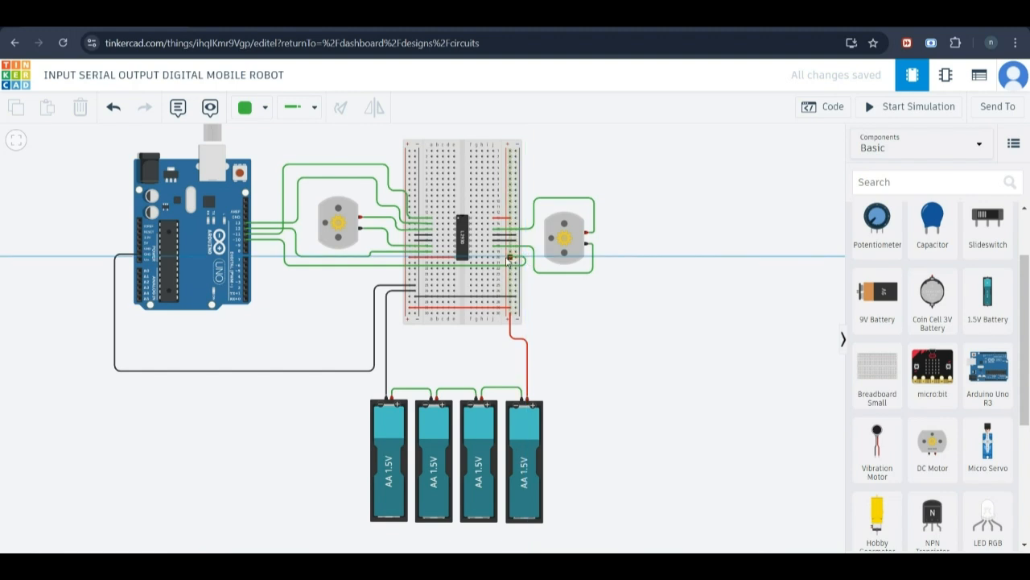
click(494, 257)
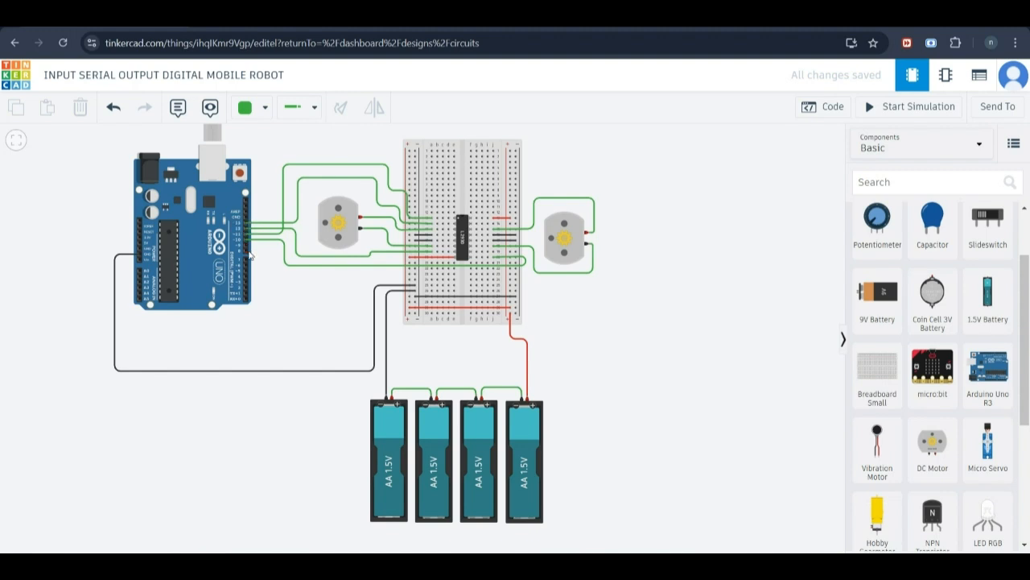
Connect row 14 in column j to Arduino pin 9 and row 19 in column j to pin 8 with green wires
click(494, 224)
click(528, 224)
click(528, 152)
click(260, 152)
click(260, 244)
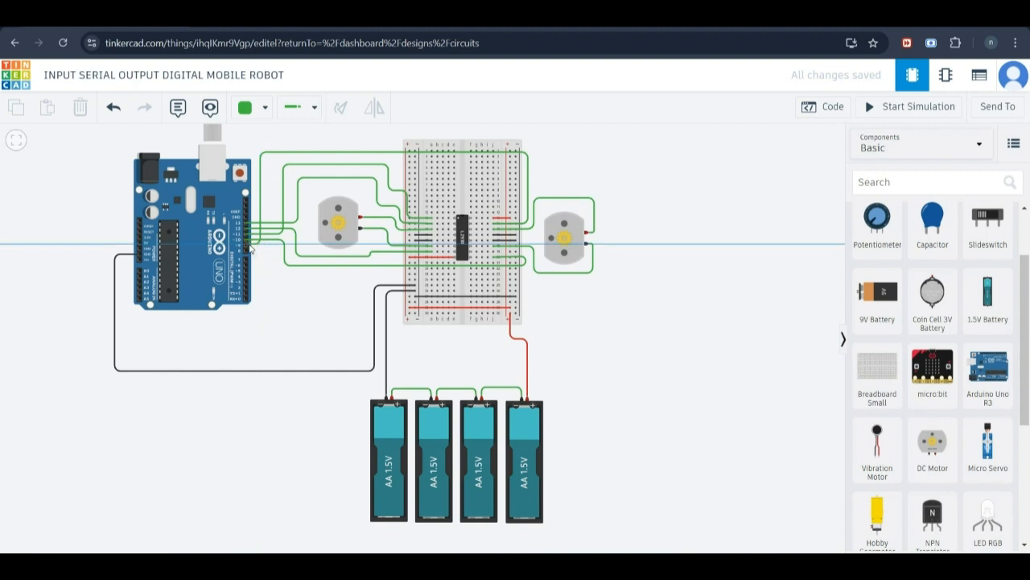
click(247, 245)
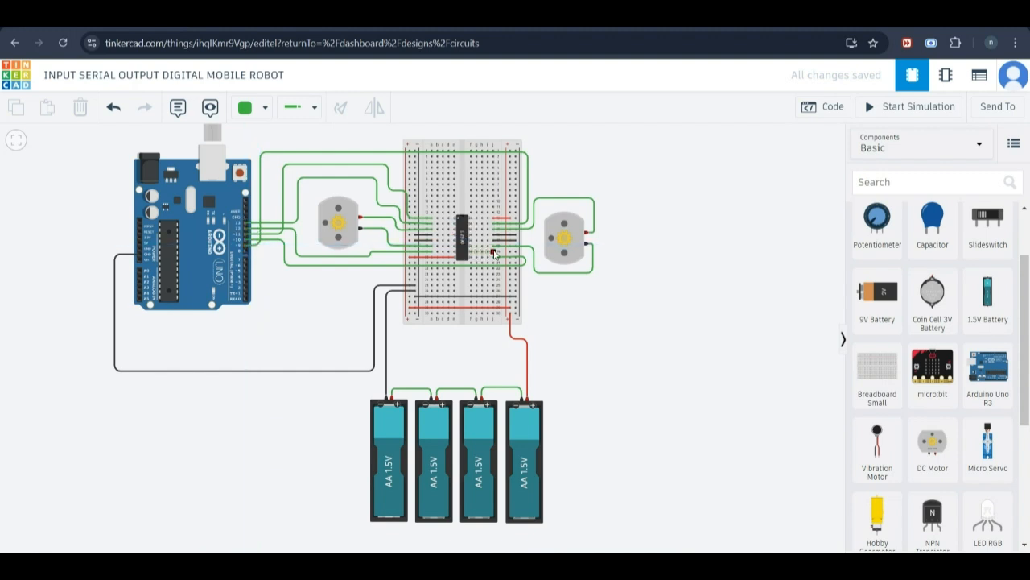
click(493, 251)
click(248, 254)
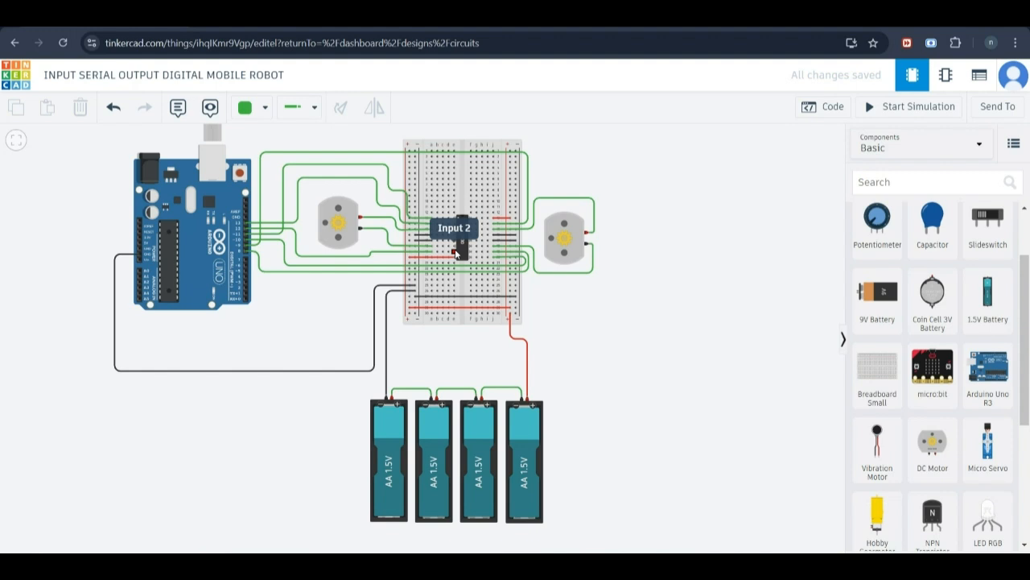
Check the left and right DC motors and their wiring to the L293D inputs and outputs
click(338, 217)
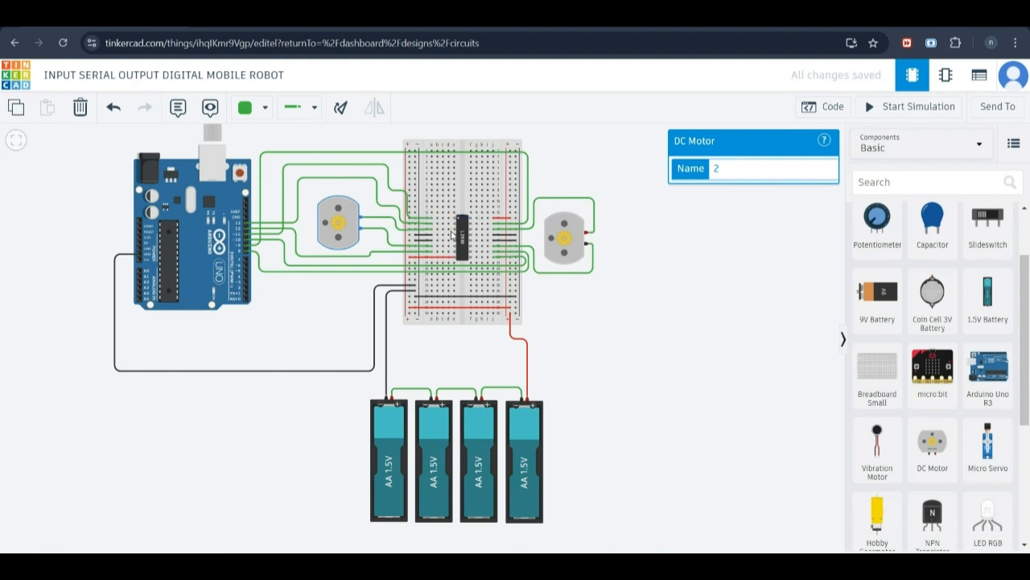
click(557, 233)
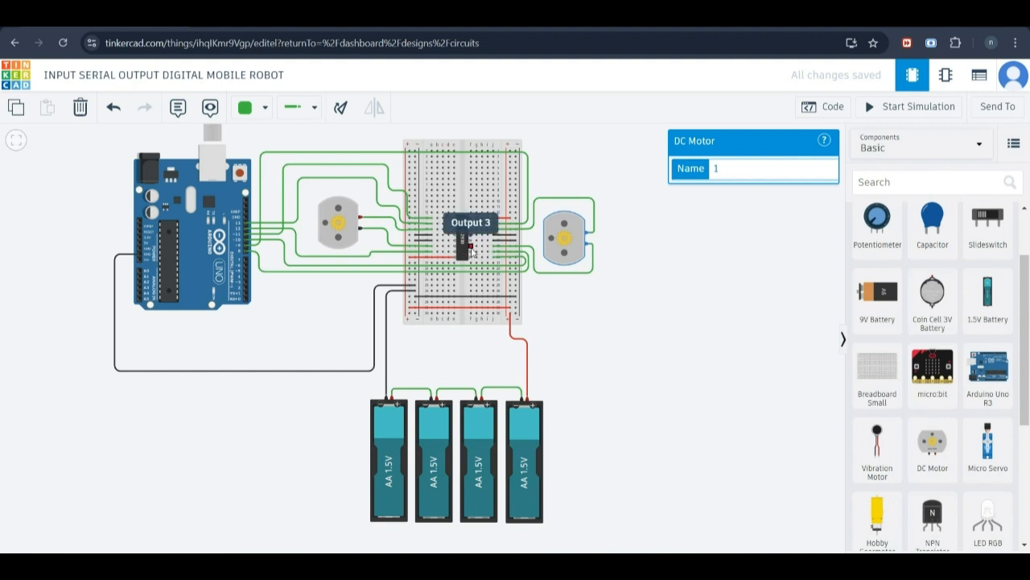
key(Escape)
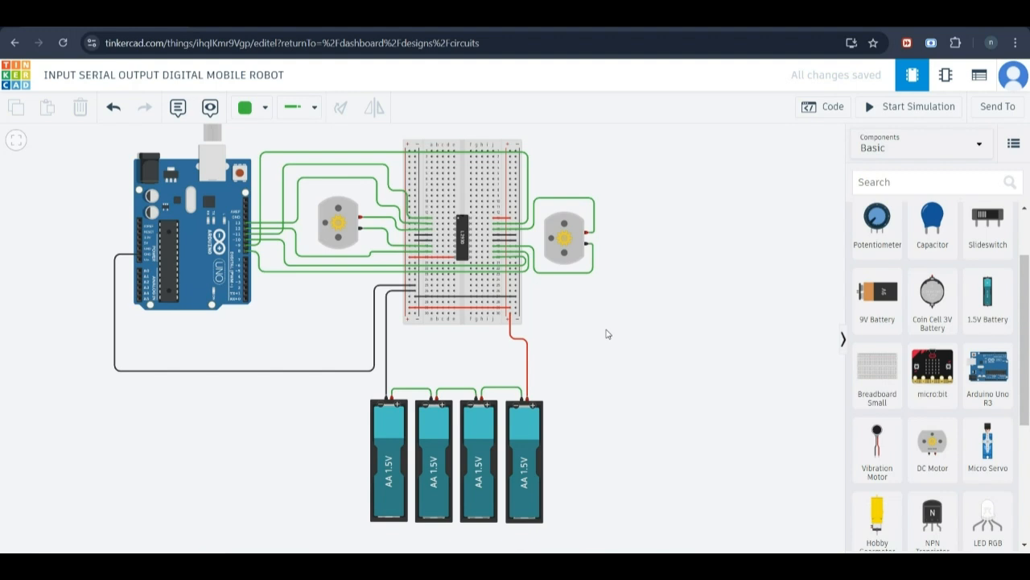
Open the Arduino's text code and select the entire default sketch
click(828, 113)
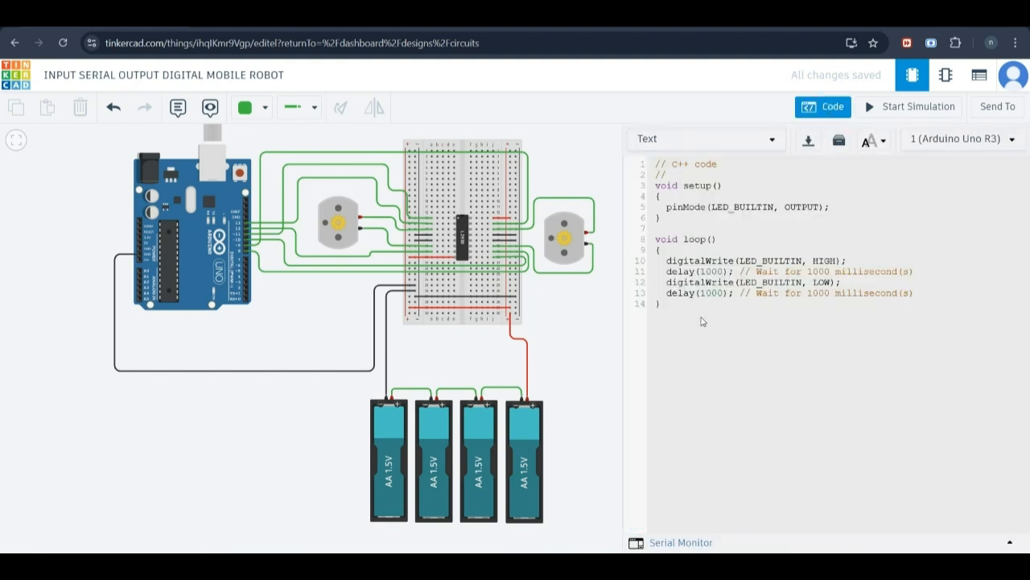
drag(699, 316, 655, 164)
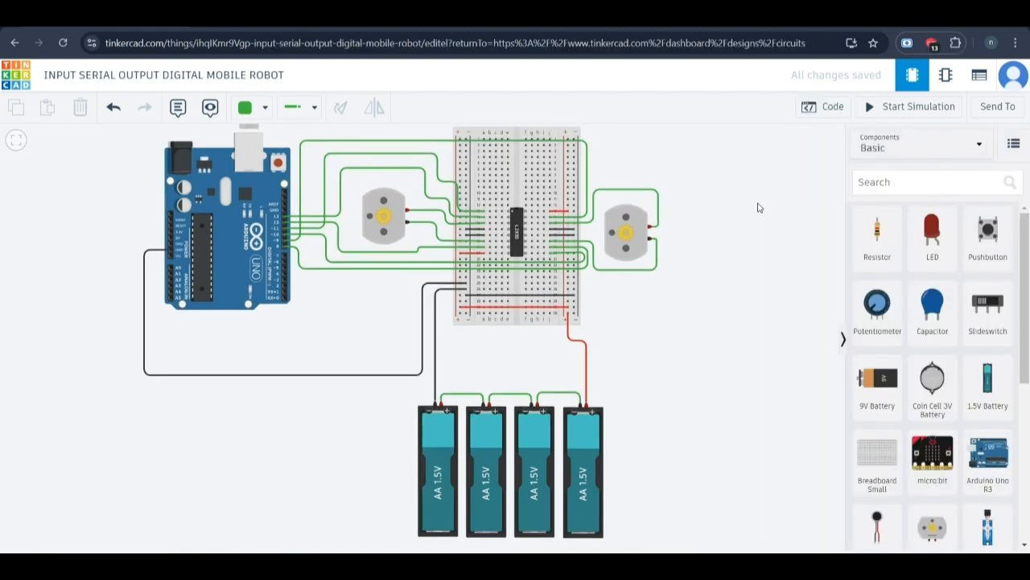
Open the motor control sketch and examine its pin definitions, setup, PWM values and serial command conditions
click(814, 109)
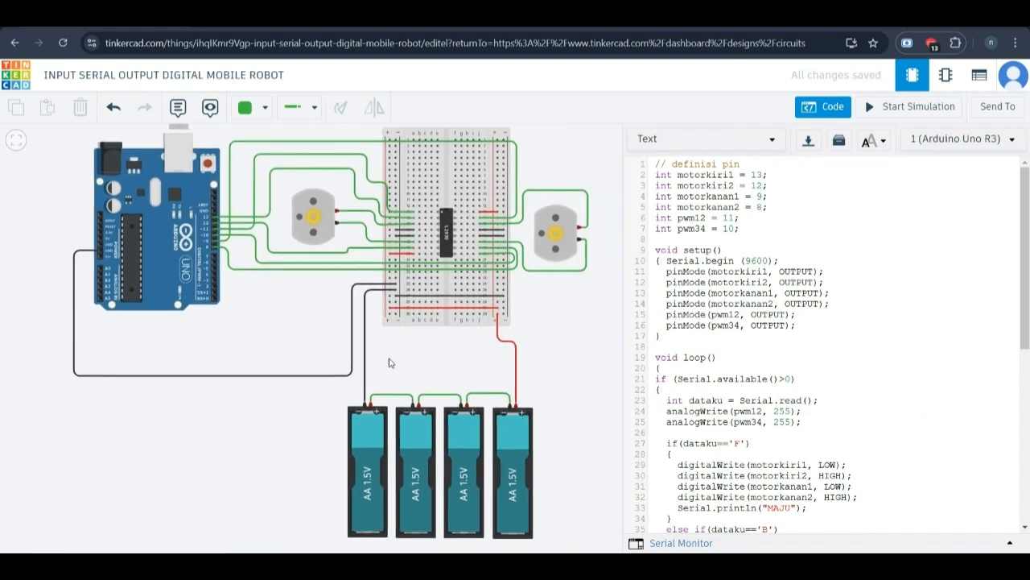
click(735, 218)
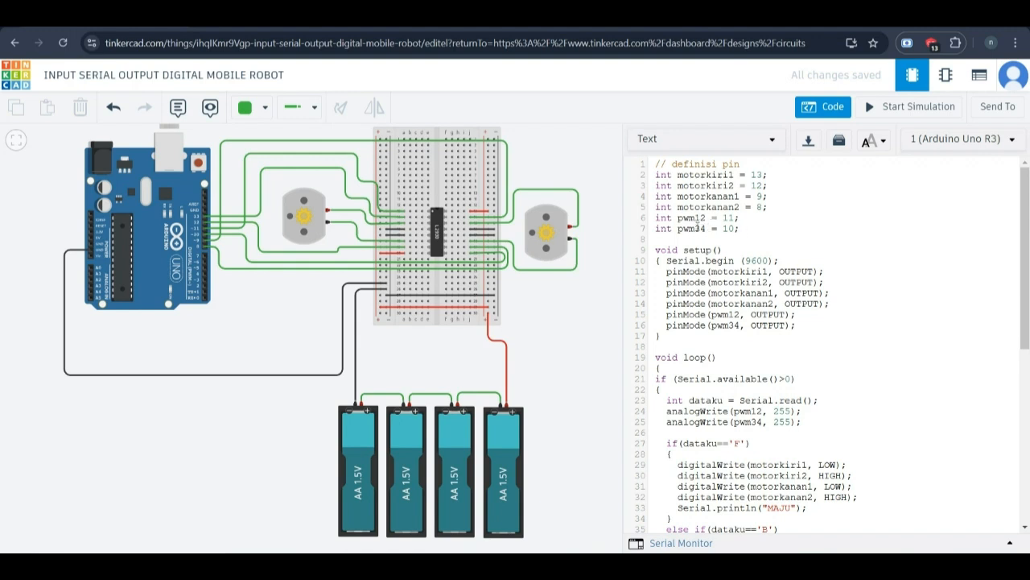
click(648, 223)
scroll(716, 308, down, 1)
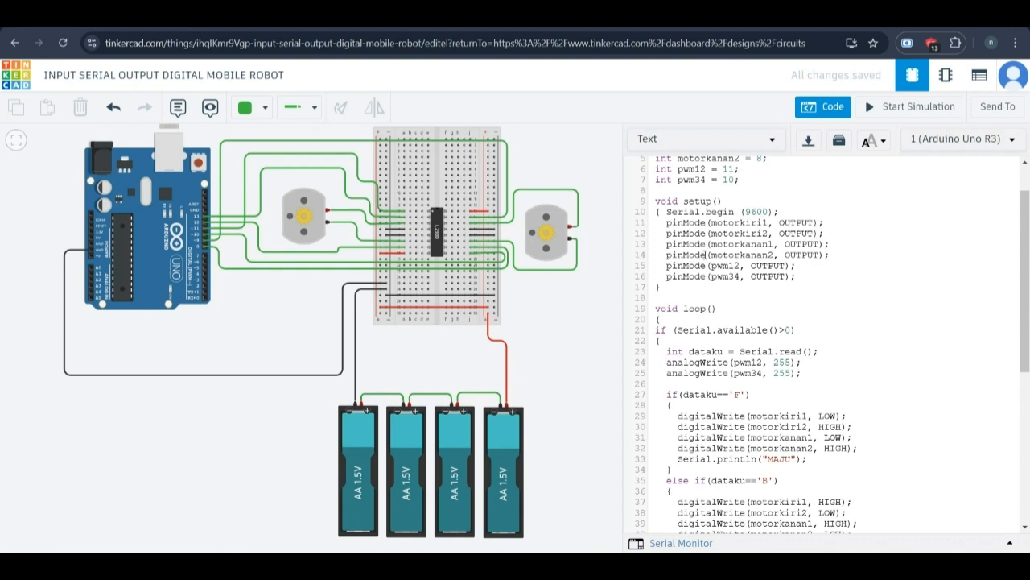
scroll(706, 255, up, 1)
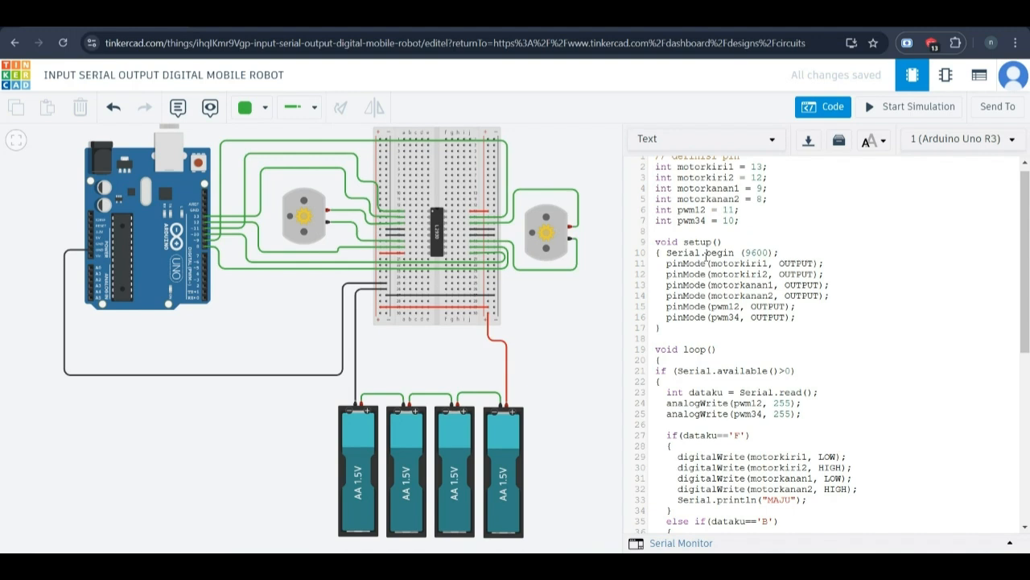
scroll(705, 255, up, 1)
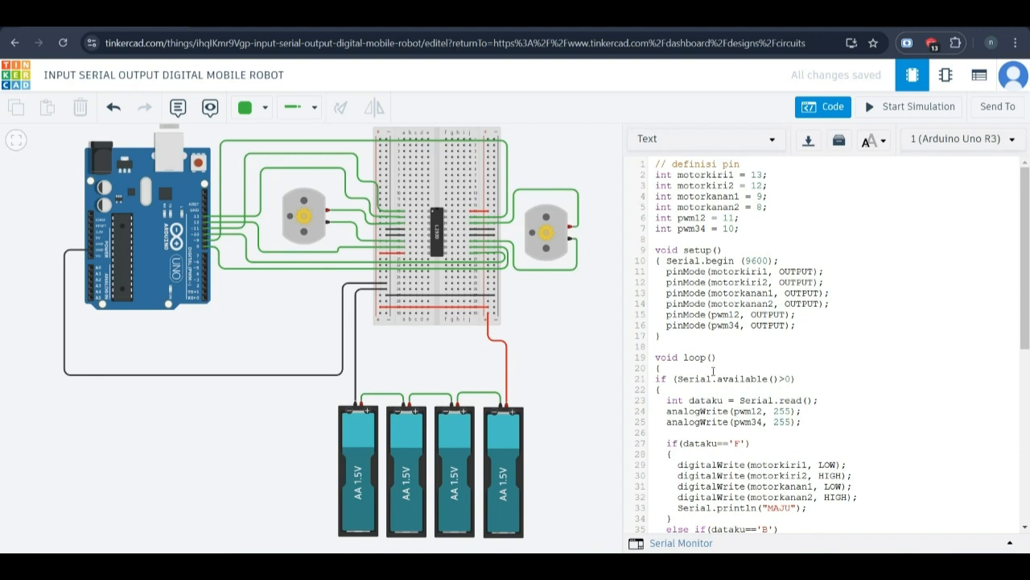
scroll(712, 371, down, 3)
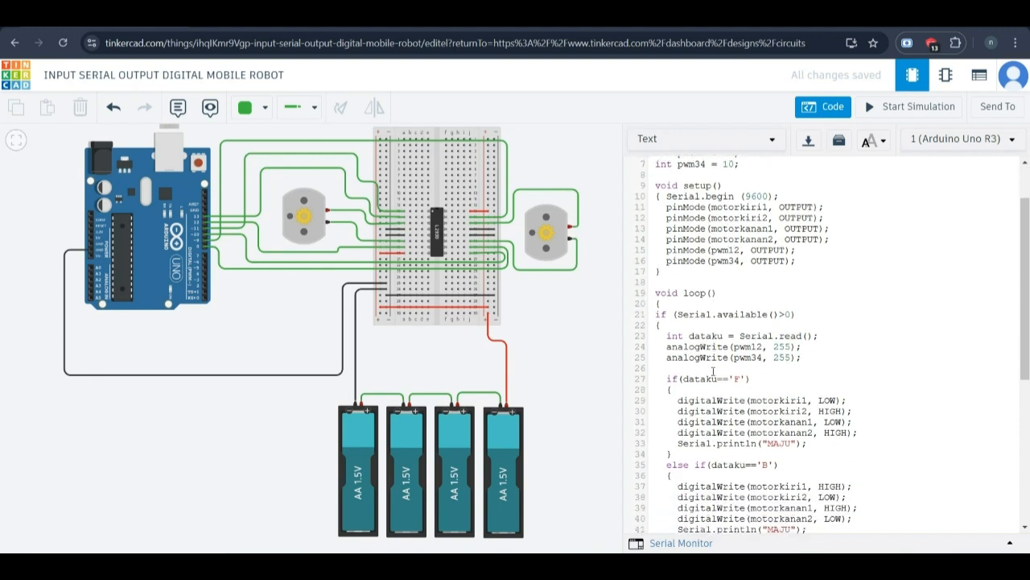
scroll(712, 370, down, 1)
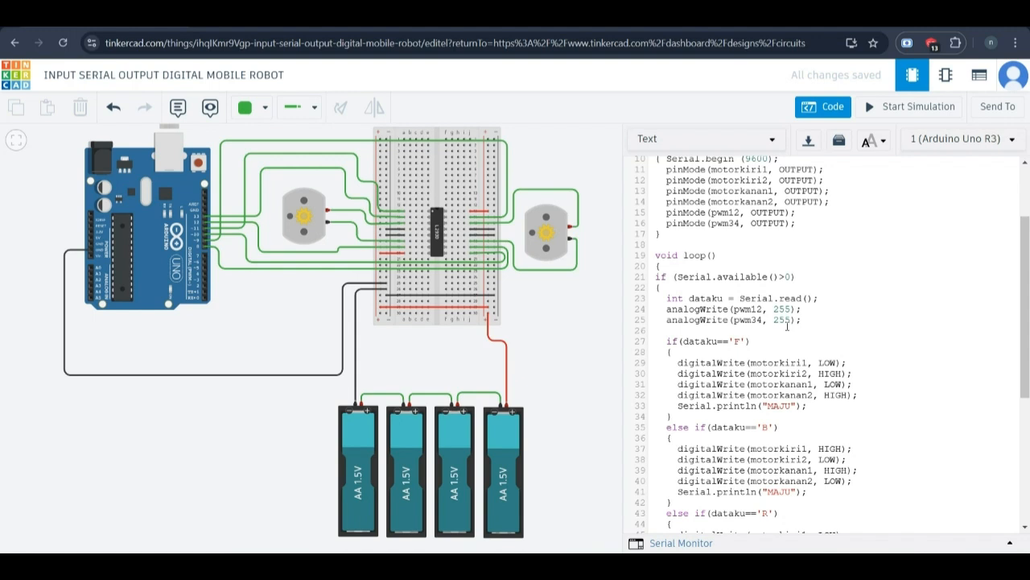
scroll(691, 338, down, 1)
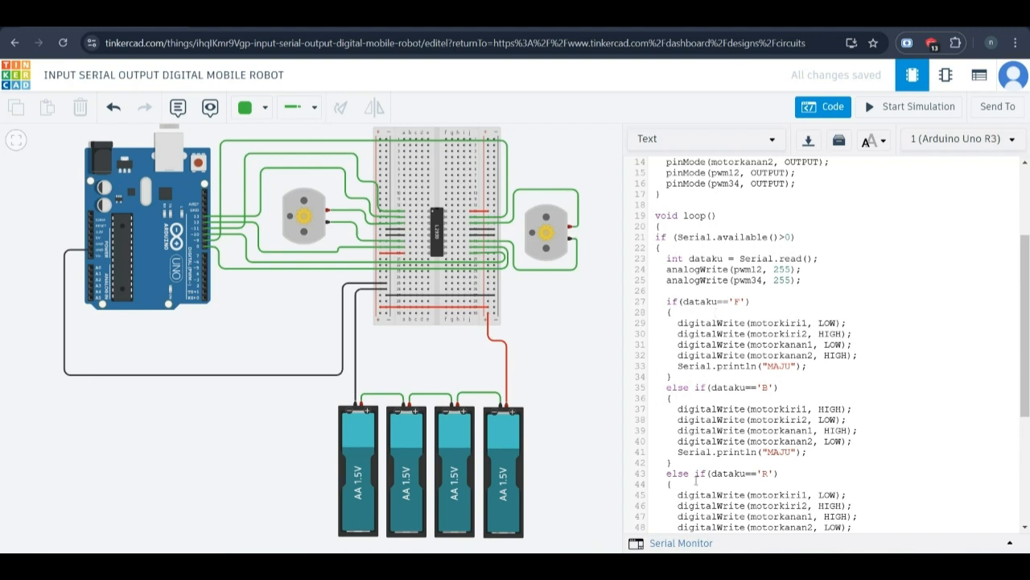
scroll(697, 480, down, 4)
scroll(694, 438, up, 5)
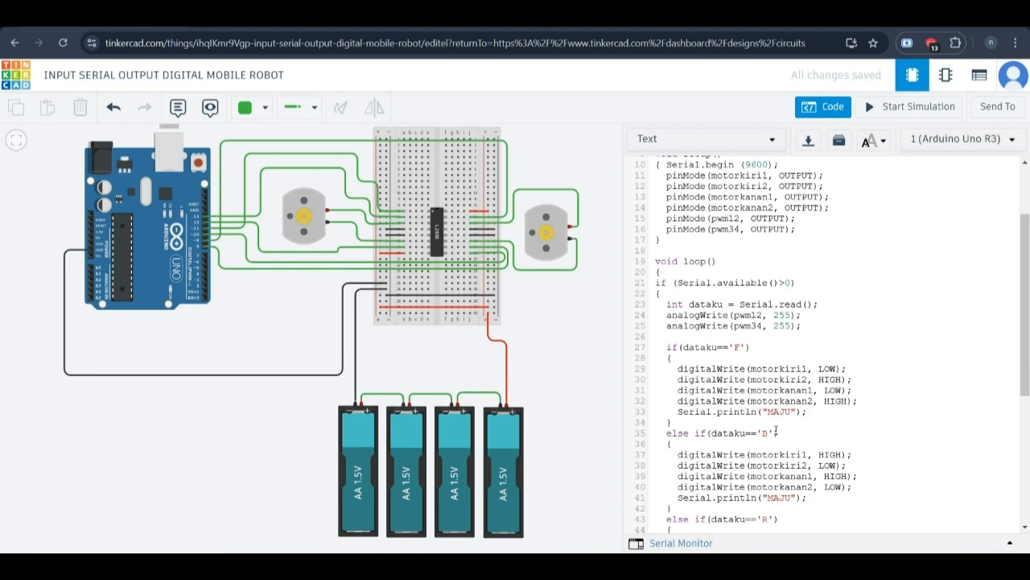
Change the serial message printed in the 'B' command branch to "MUNDUR"
scroll(776, 432, down, 3)
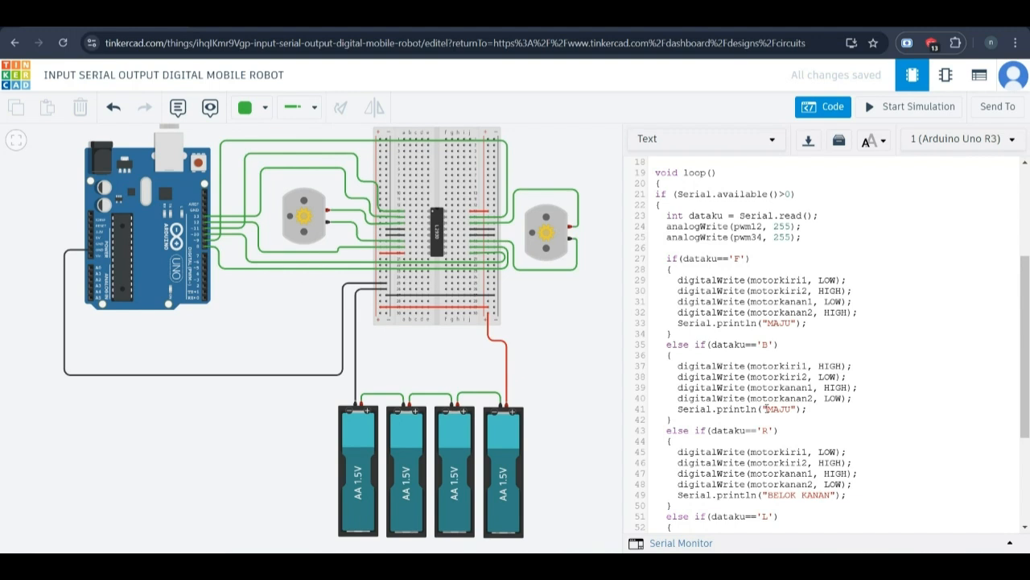
drag(793, 408, 769, 407)
text(MUNDUR)
Examine the motor outputs and serial messages in the 'R', 'L' and else branches against the preceding branches
scroll(815, 392, down, 2)
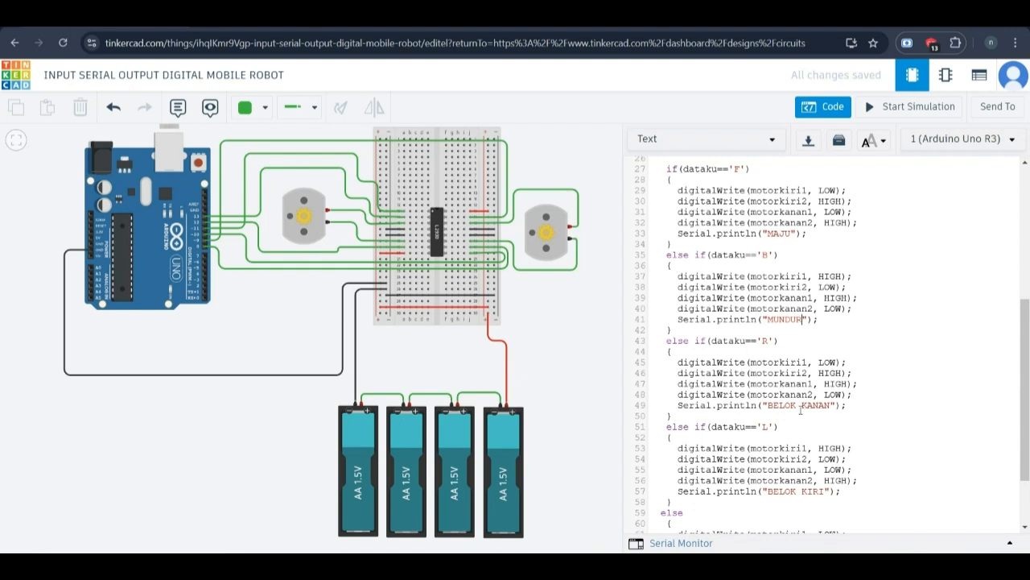
scroll(815, 411, down, 2)
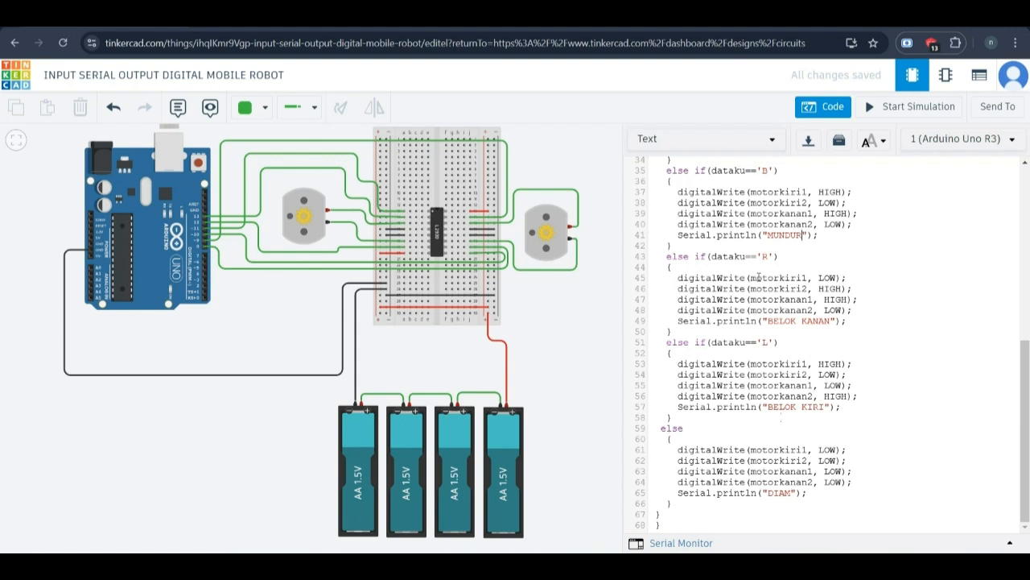
scroll(758, 277, up, 5)
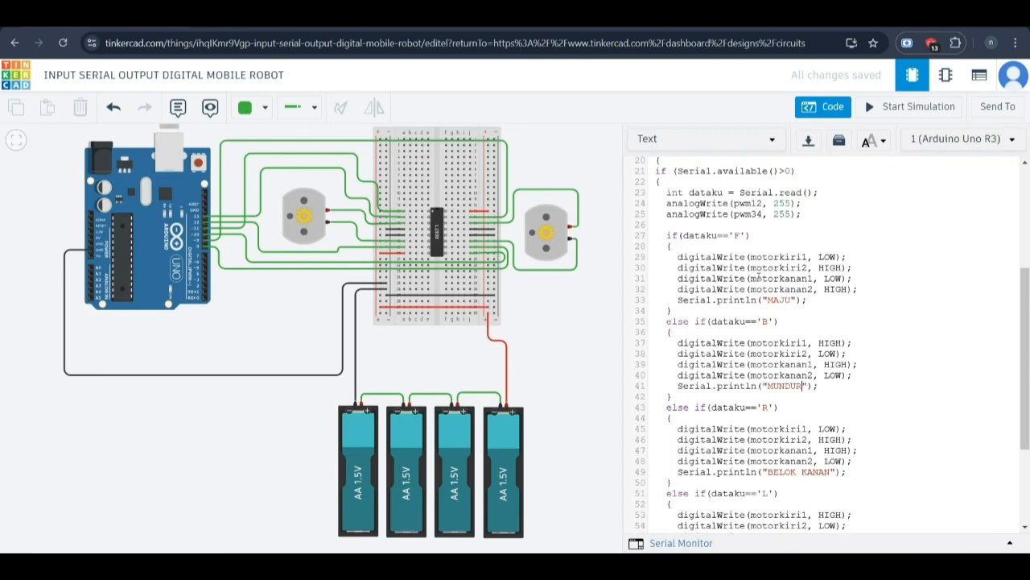
scroll(758, 276, down, 4)
scroll(758, 277, down, 2)
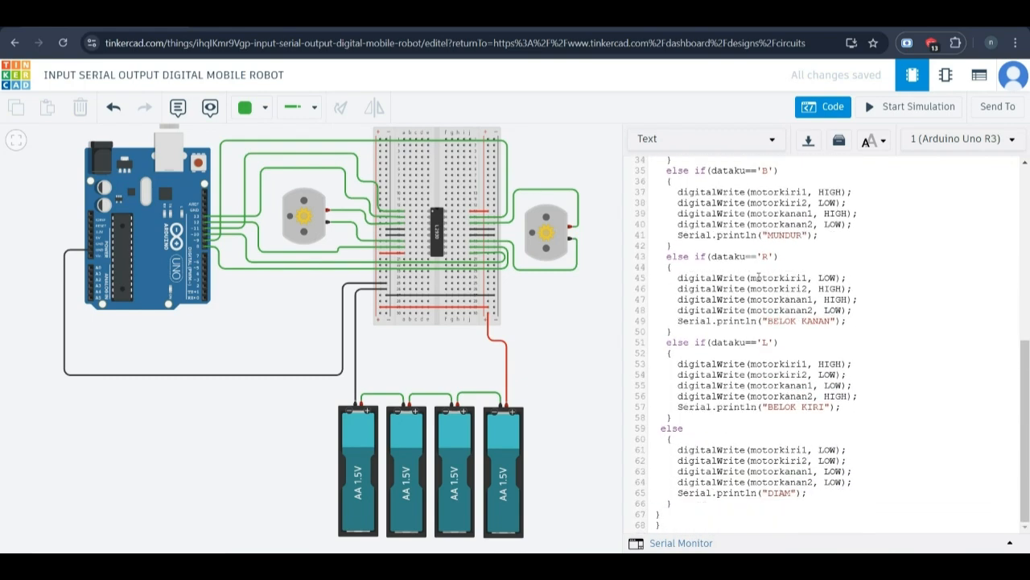
scroll(758, 277, up, 6)
scroll(758, 277, down, 7)
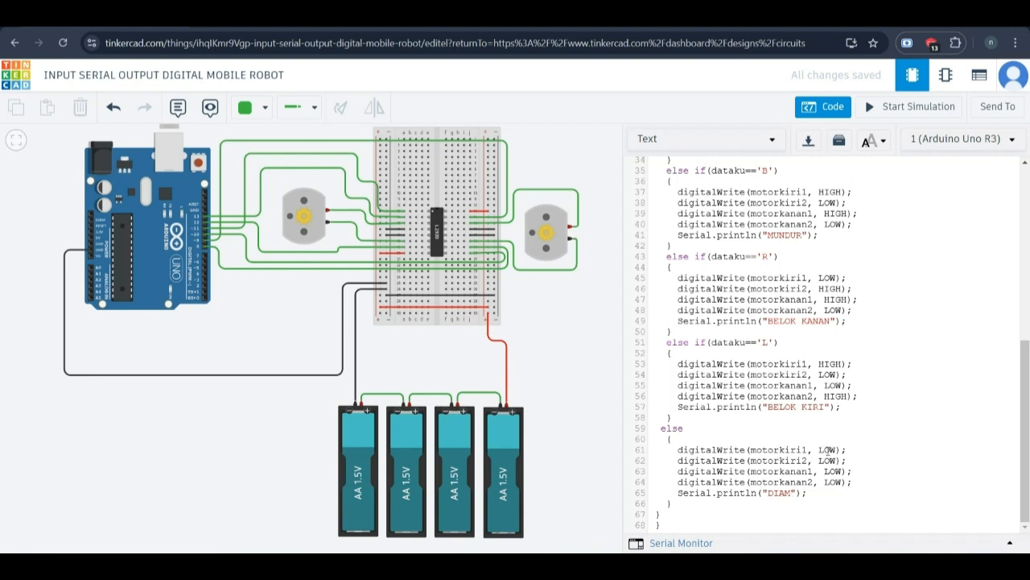
Start the simulation and send "FF" to the Arduino through the serial monitor
click(877, 113)
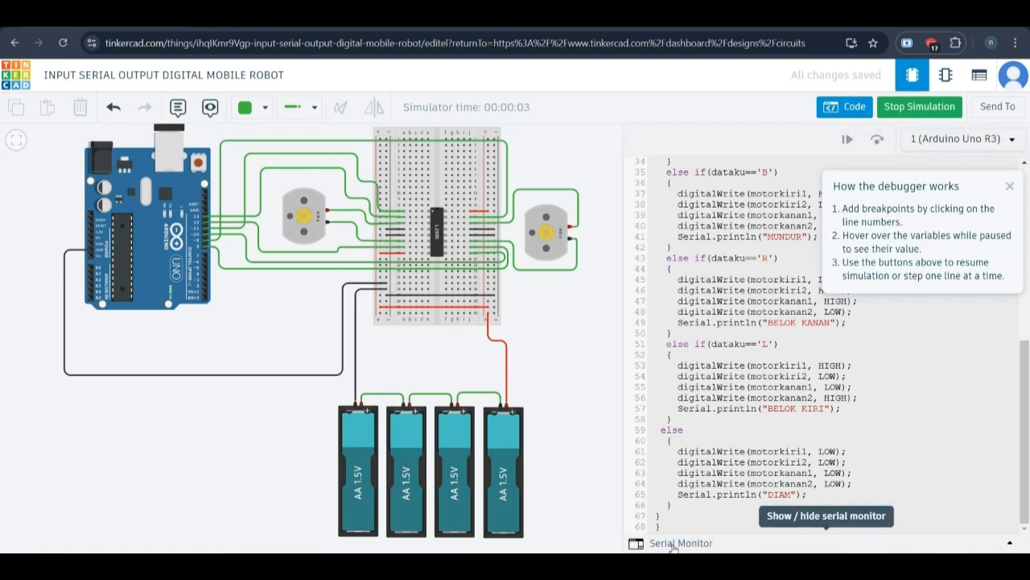
click(673, 543)
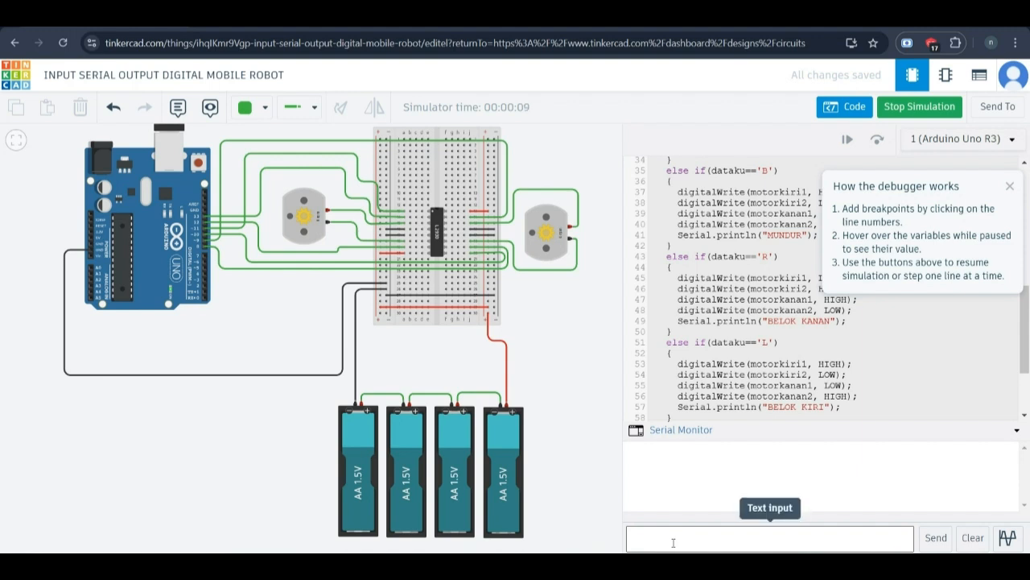
click(673, 543)
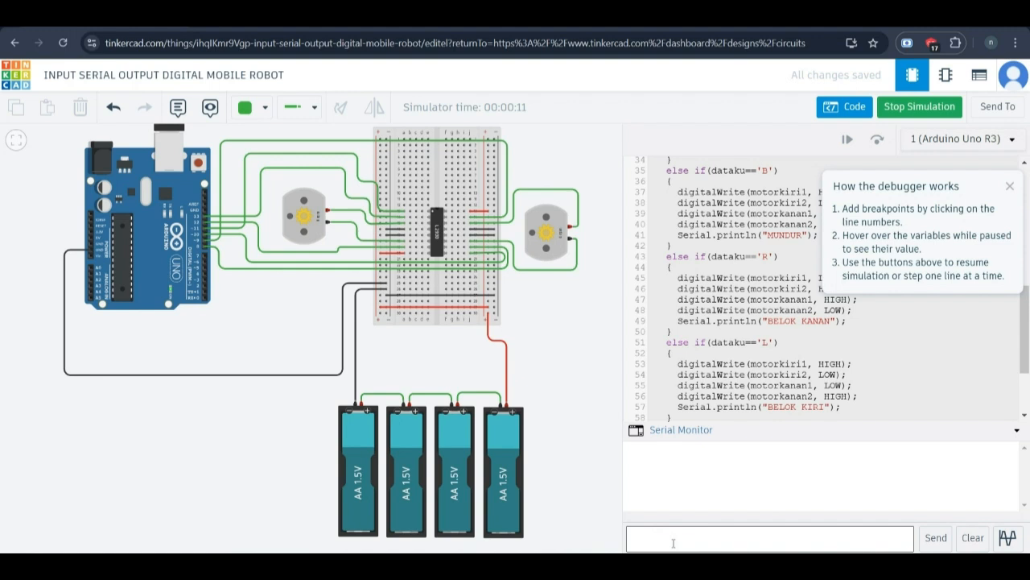
text(FF)
key(Return)
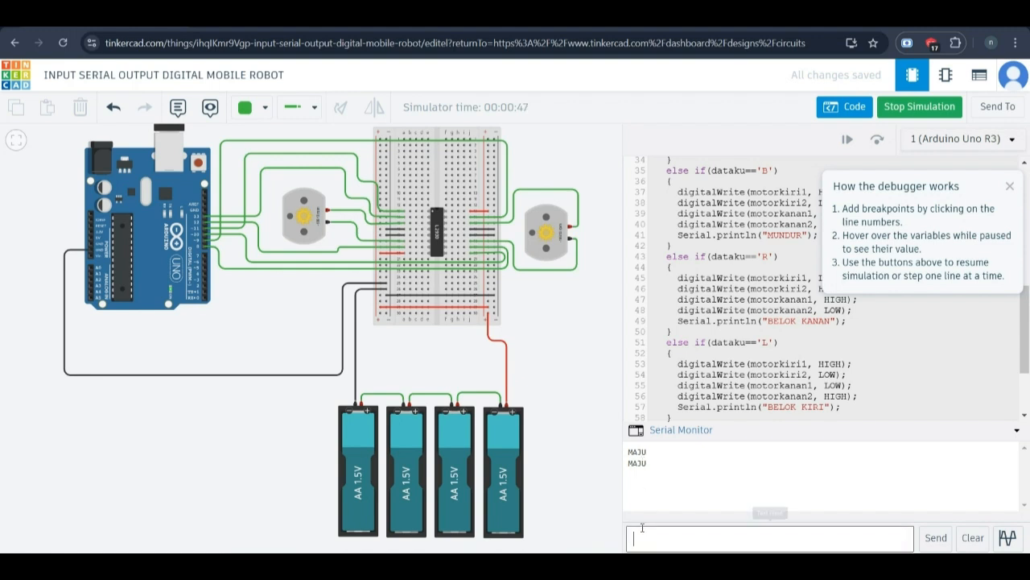
Send the serial commands "BBBBBB" and "RRRRRRR" to test the reverse and right-turn branches
text(BBBBBB)
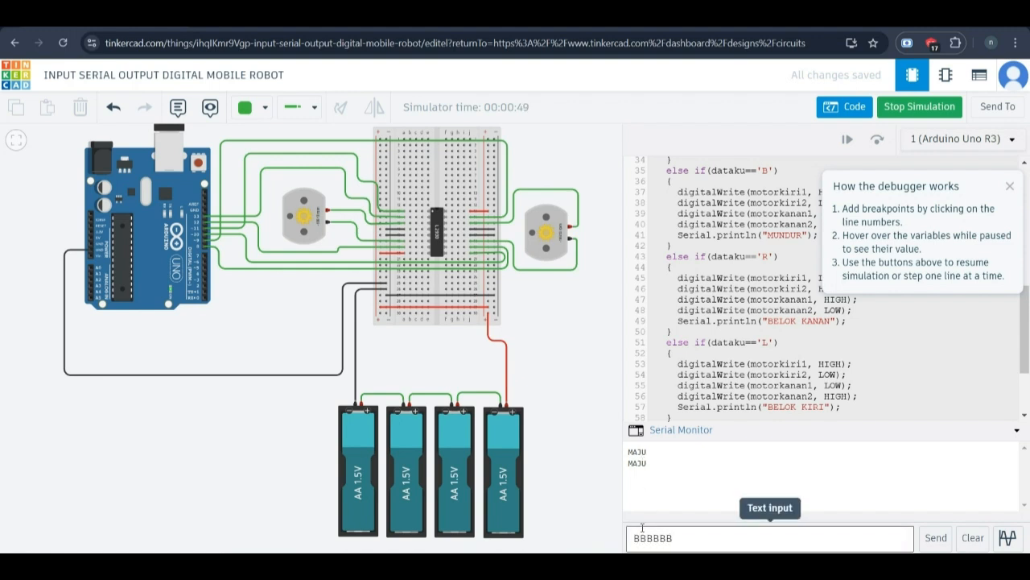
key(Return)
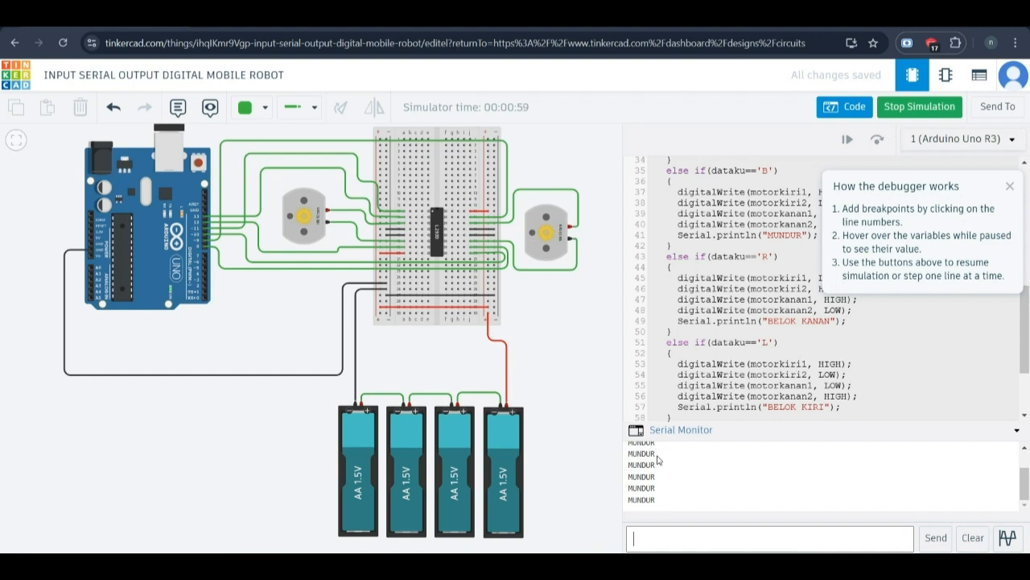
text(RRRRRRR)
key(Return)
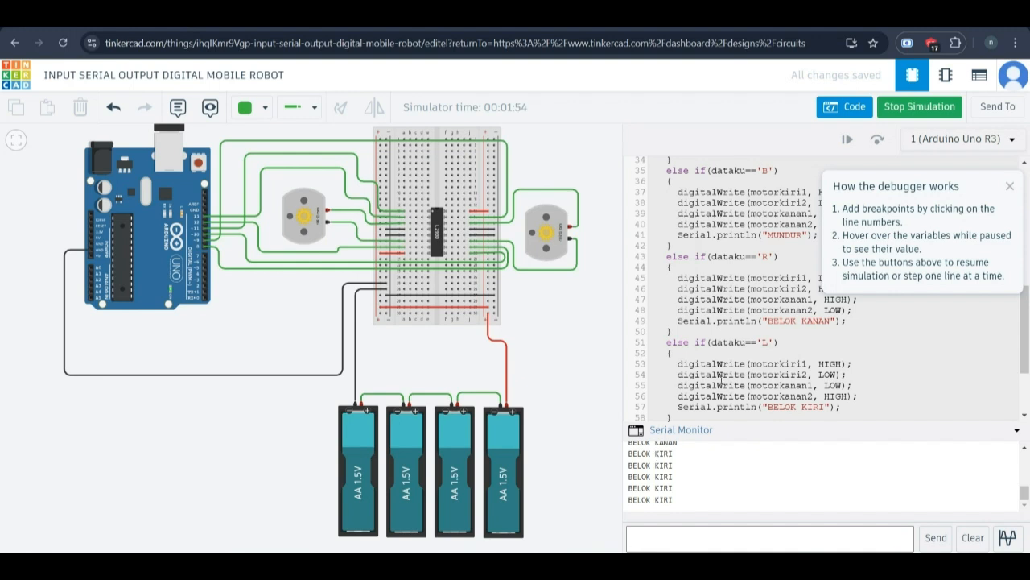
Check the command branches in the sketch and send "NNNNNNNNNN" over serial to test the else branch
scroll(770, 345, up, 3)
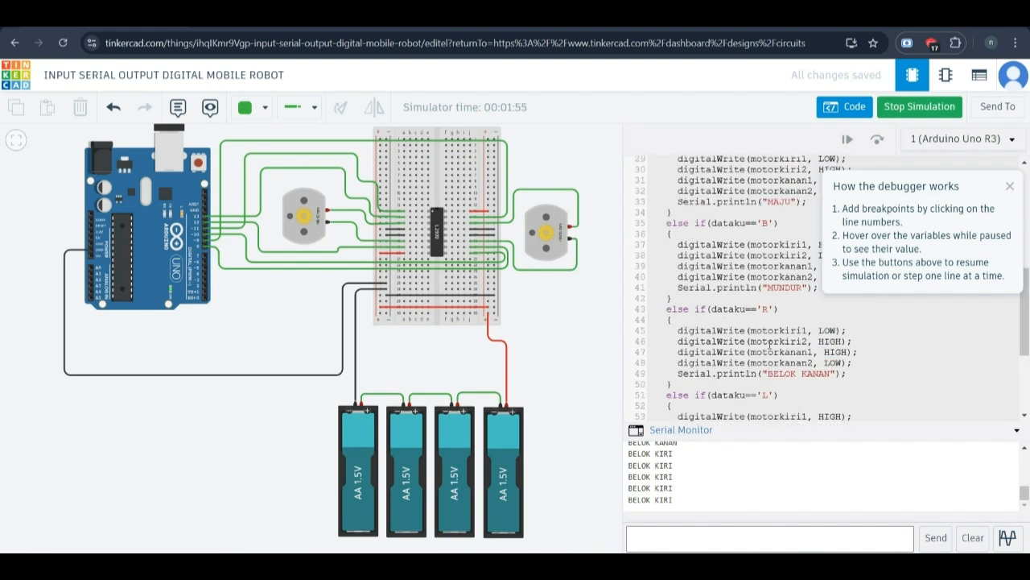
scroll(769, 345, up, 2)
scroll(769, 344, down, 5)
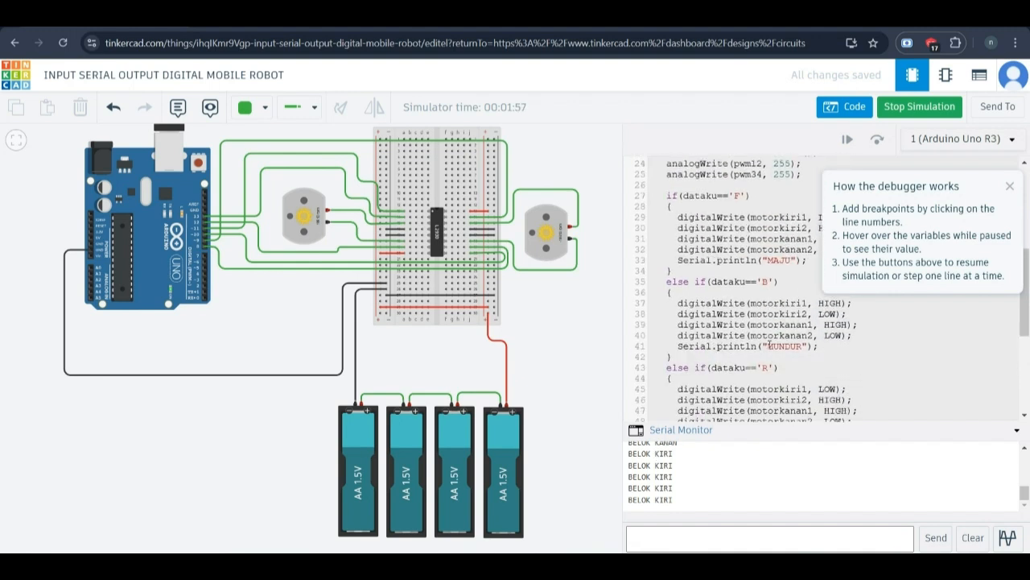
scroll(770, 345, down, 3)
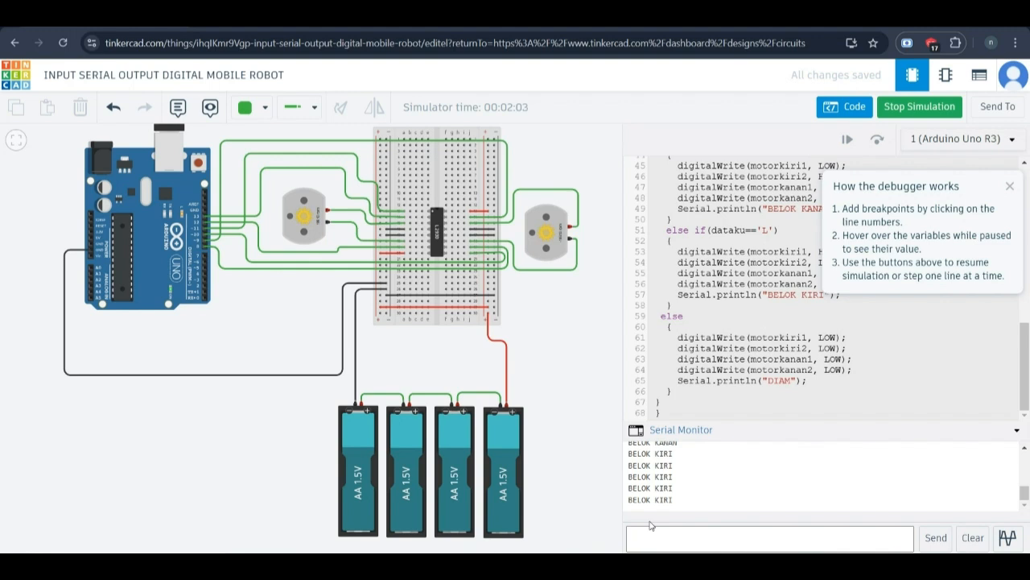
text(NNNNNNNNNN)
key(Return)
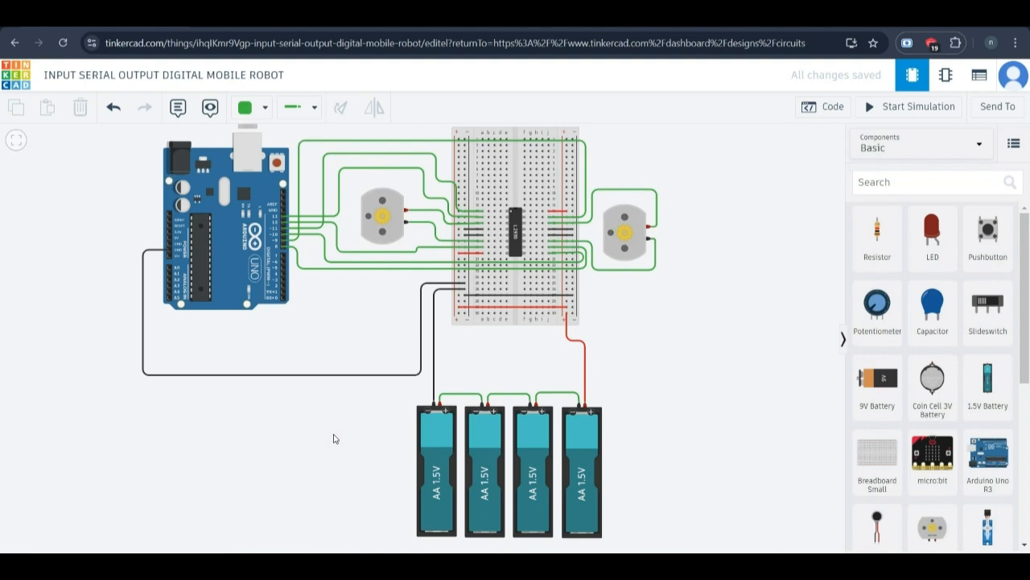
Reopen the Arduino's code and review the sketch from the pin definitions and setup through the serial command branches
click(811, 107)
scroll(749, 255, up, 5)
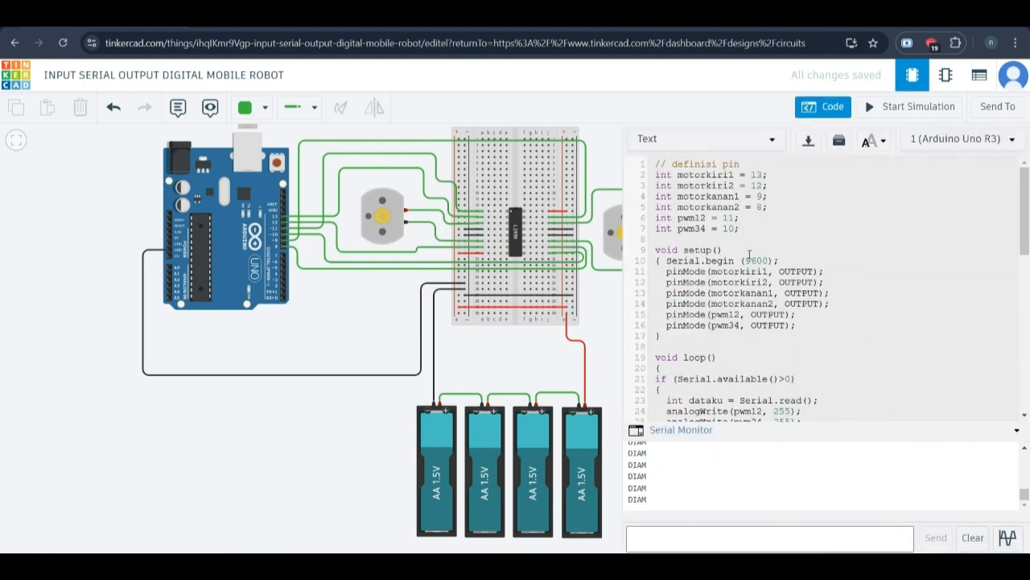
scroll(750, 255, down, 10)
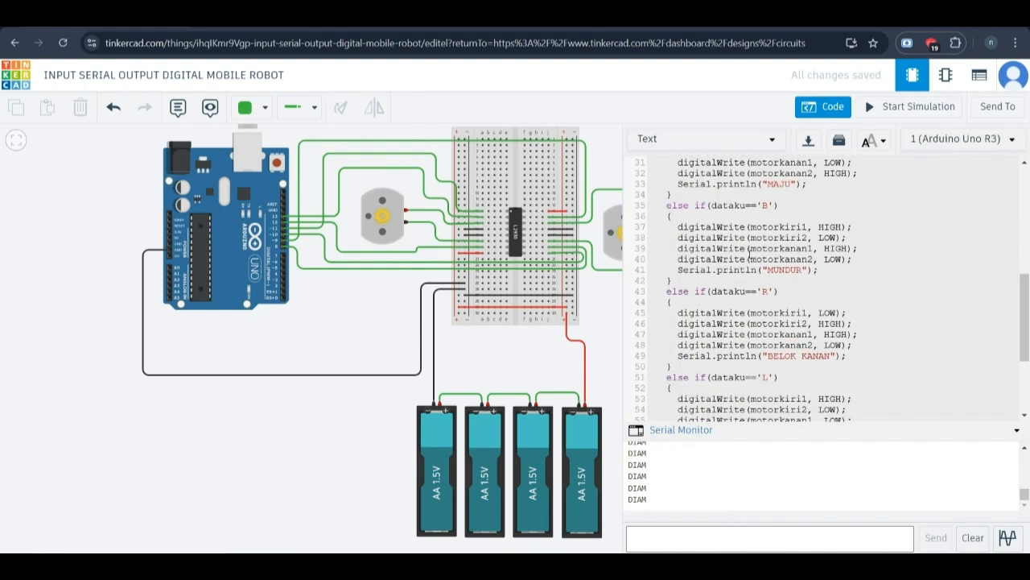
scroll(750, 254, up, 10)
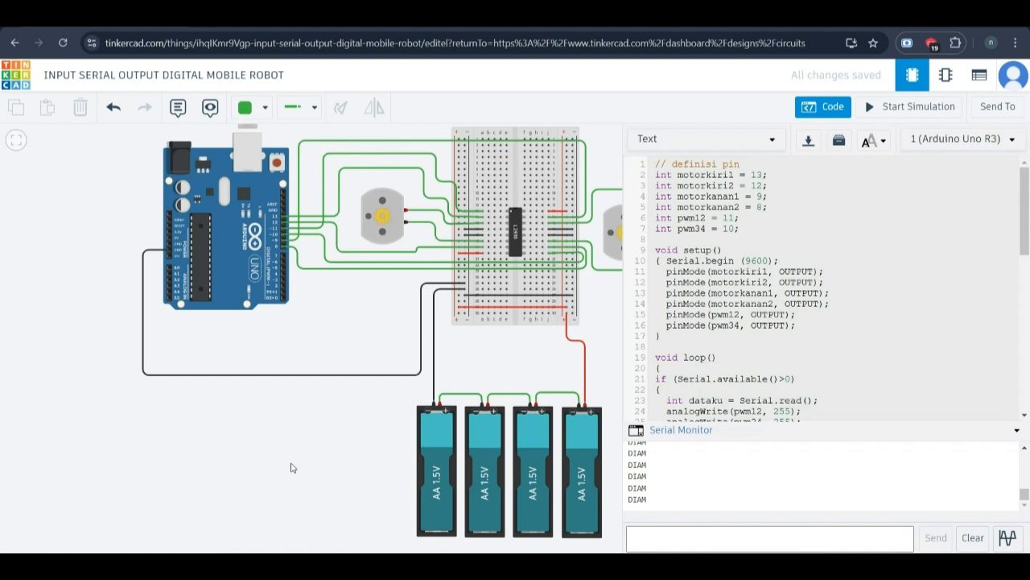
scroll(731, 275, down, 10)
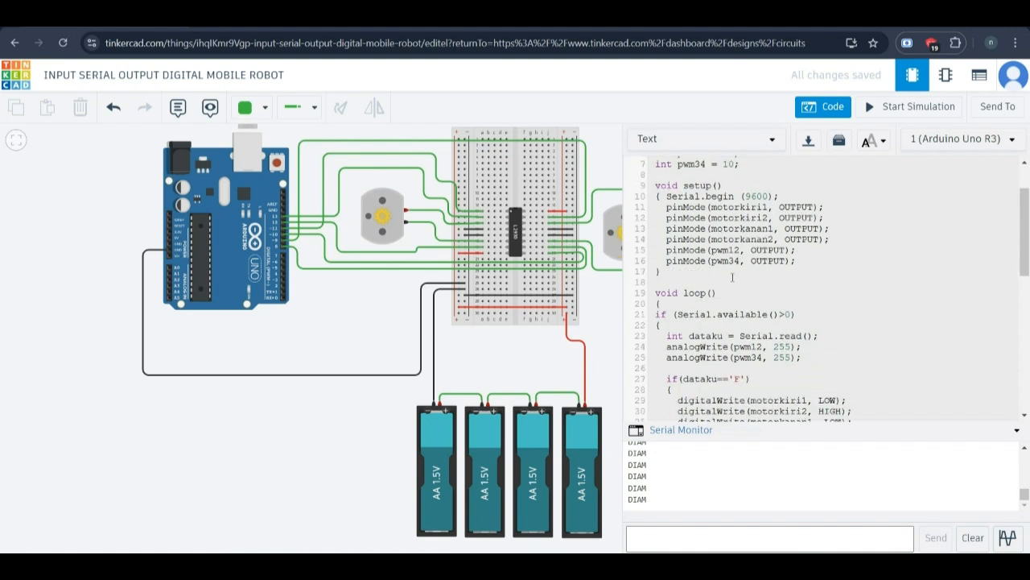